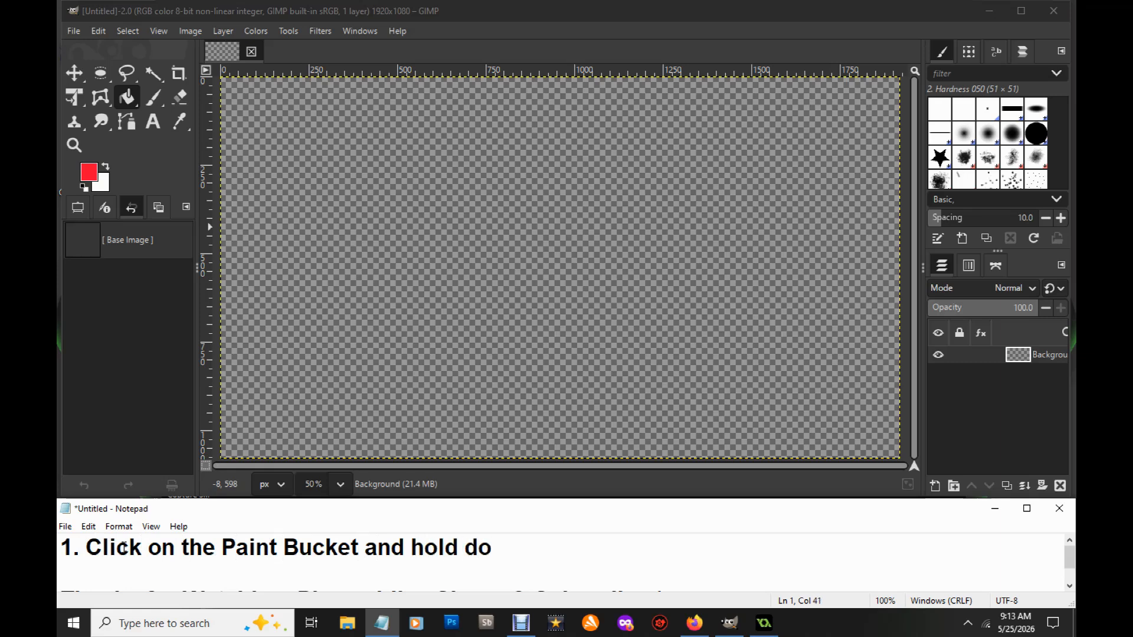
- Continue the Notepad instruction so it reads "1. Click on the Paint Bucket and hold down on the mouse"
{"action": "type", "text": "n"}
{"action": "key", "text": "BackSpace"}
{"action": "type", "text": "wn on the mouse"}
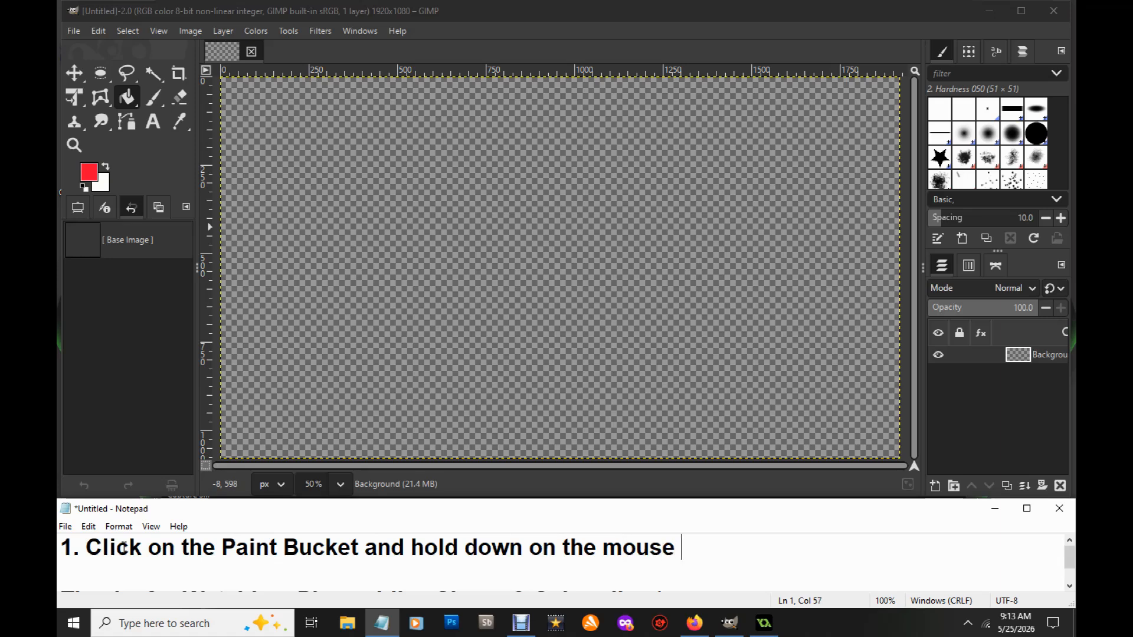
- Switch to GIMP and examine the tools grouped with Bucket Fill, including Gradient
{"action": "left_click", "coordinate": [130, 101]}
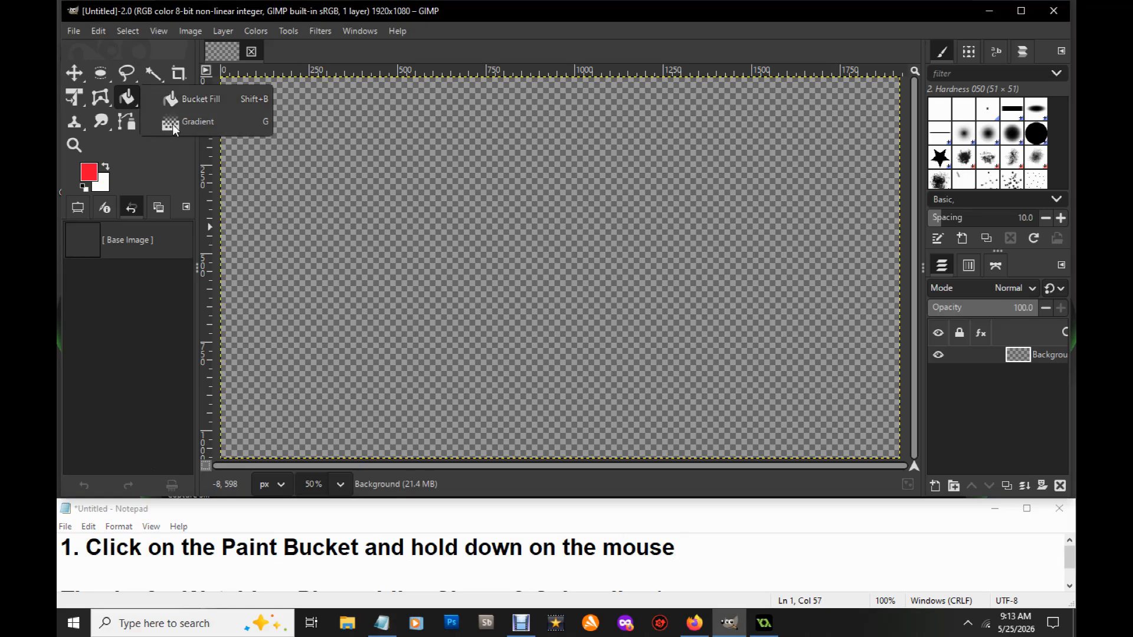
{"action": "left_click", "coordinate": [196, 125]}
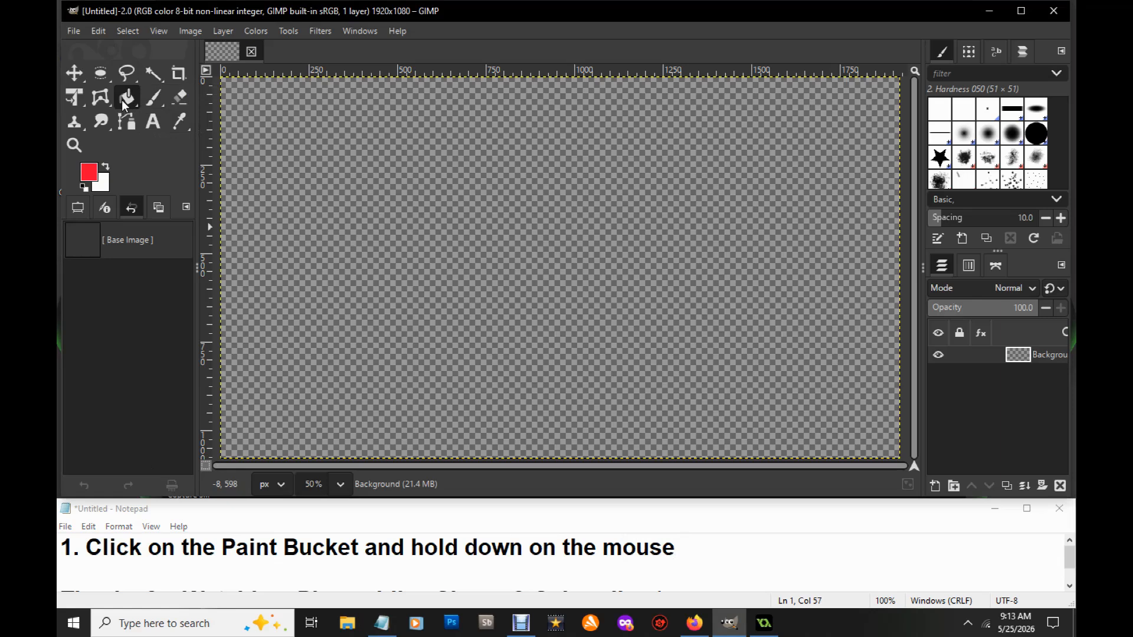
{"action": "left_click", "coordinate": [126, 99]}
{"action": "left_click", "coordinate": [186, 122]}
{"action": "left_click", "coordinate": [126, 99]}
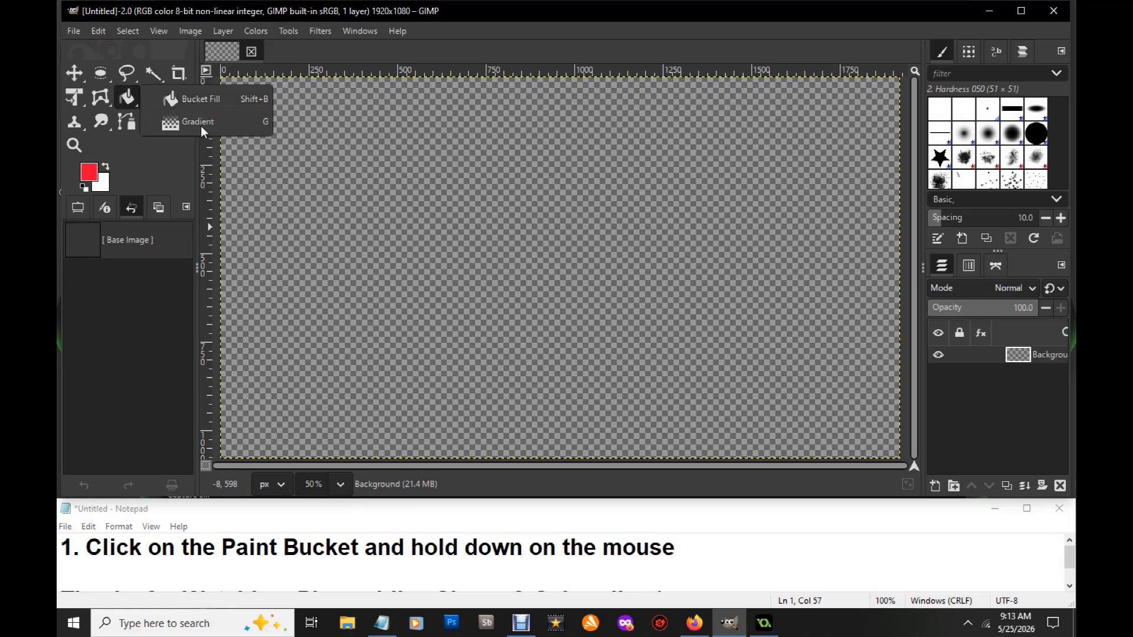
- Return to Notepad and extend the instruction after "mouse" with ", and click on the Gradient"
{"action": "left_click", "coordinate": [692, 550]}
{"action": "type", "text": ",abn"}
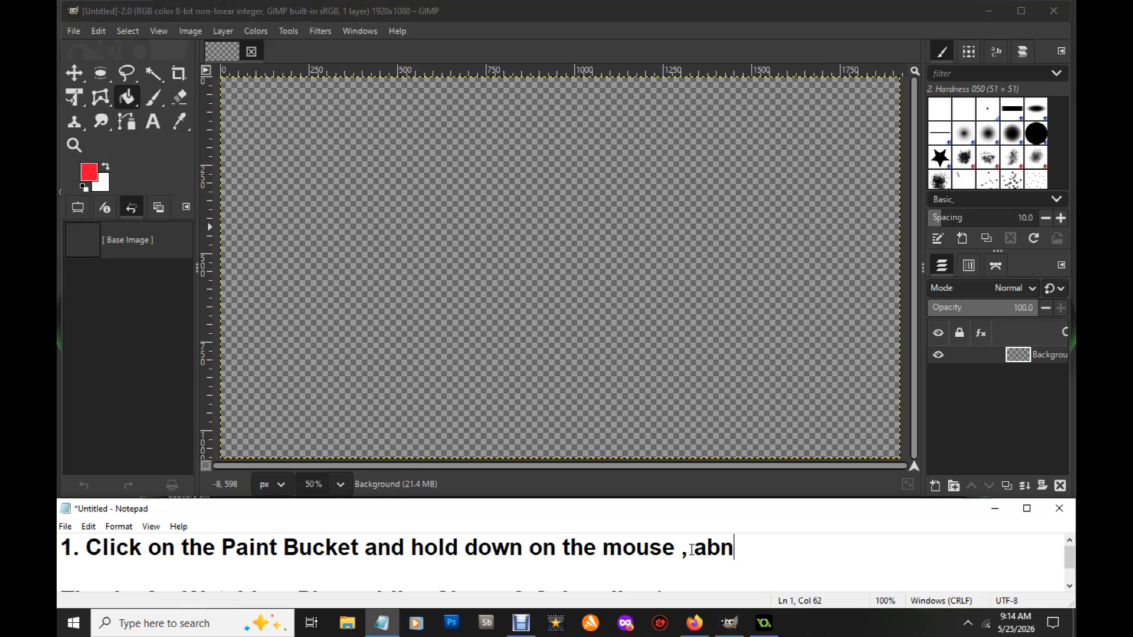
{"action": "key", "text": "BackSpace"}
{"action": "key", "text": "BackSpace"}
{"action": "key", "text": "BackSpace"}
{"action": "key", "text": "BackSpace"}
{"action": "key", "text": "BackSpace"}
{"action": "type", "text": ", and click n"}
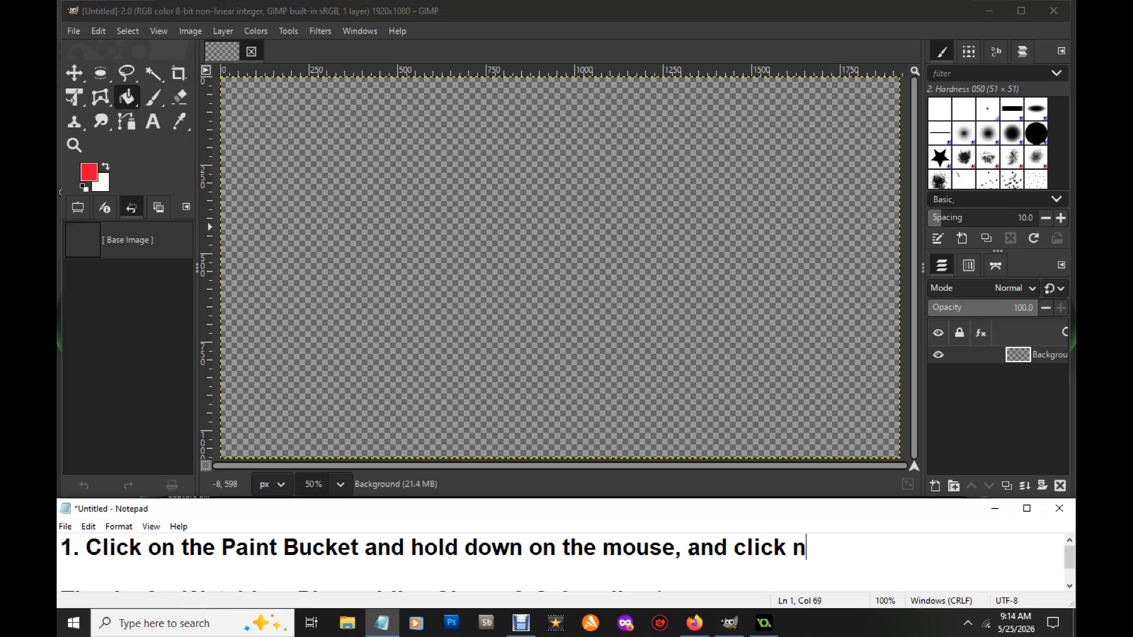
{"action": "key", "text": "BackSpace"}
{"action": "type", "text": "on the "}
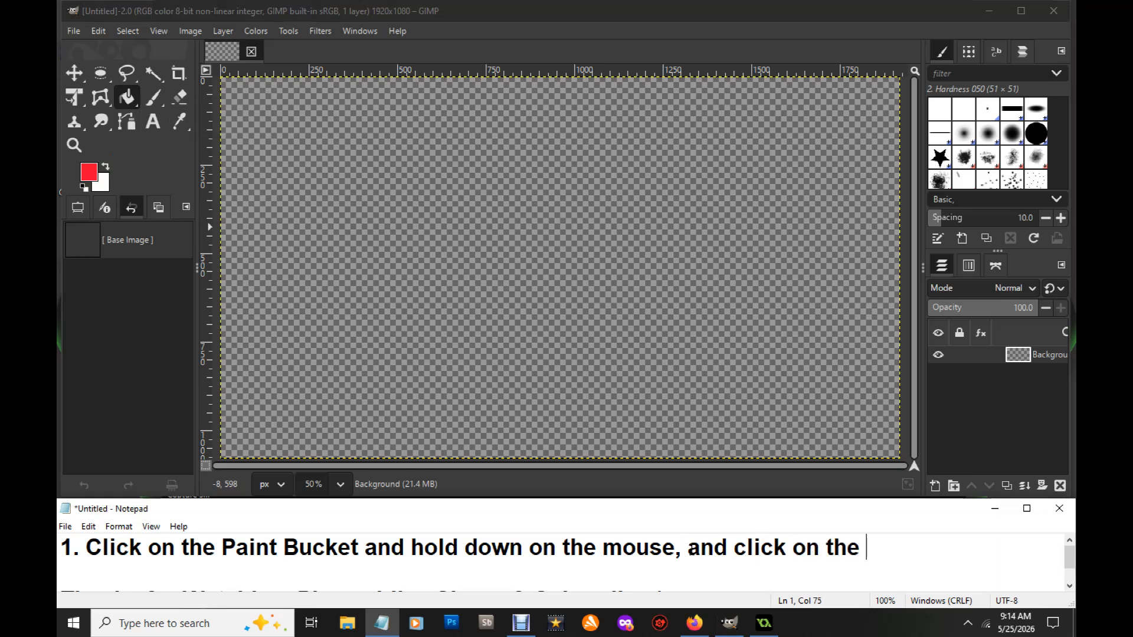
{"action": "type", "text": "Graiden"}
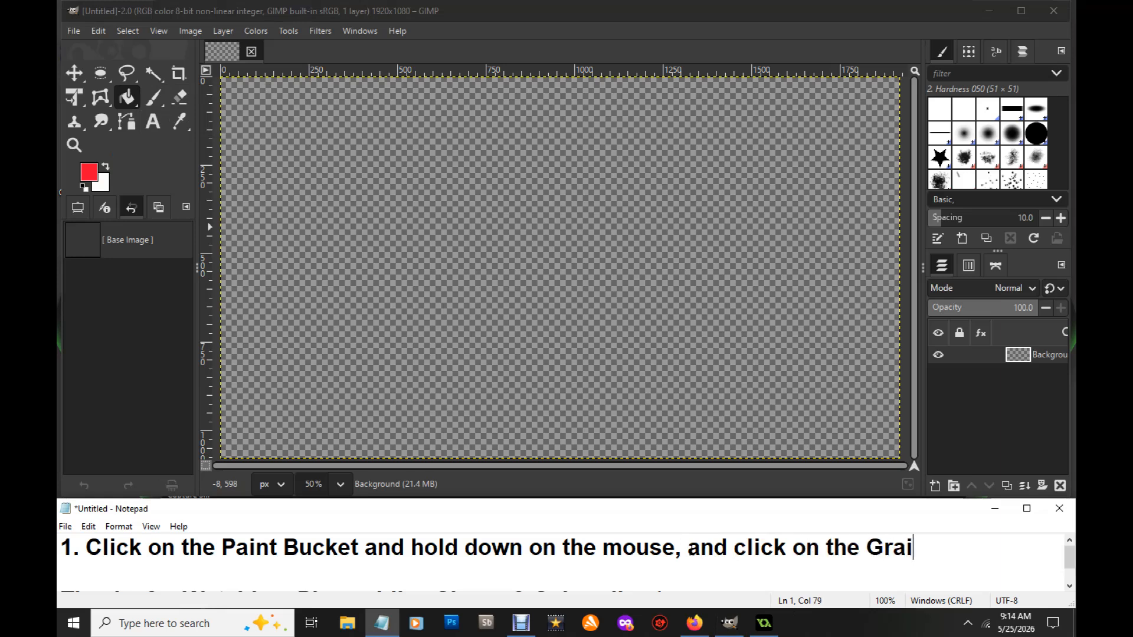
{"action": "key", "text": "BackSpace"}
{"action": "key", "text": "BackSpace"}
{"action": "key", "text": "BackSpace"}
{"action": "type", "text": "ient"}
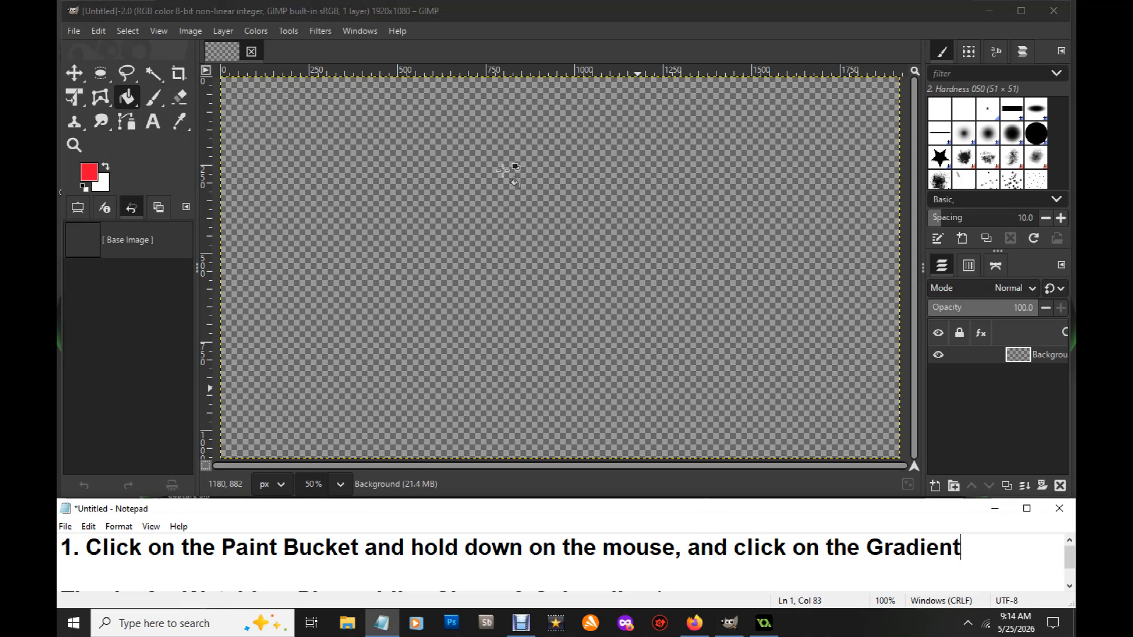
- Switch to GIMP and activate the Gradient tool in place of Bucket Fill
{"action": "left_click", "coordinate": [134, 97]}
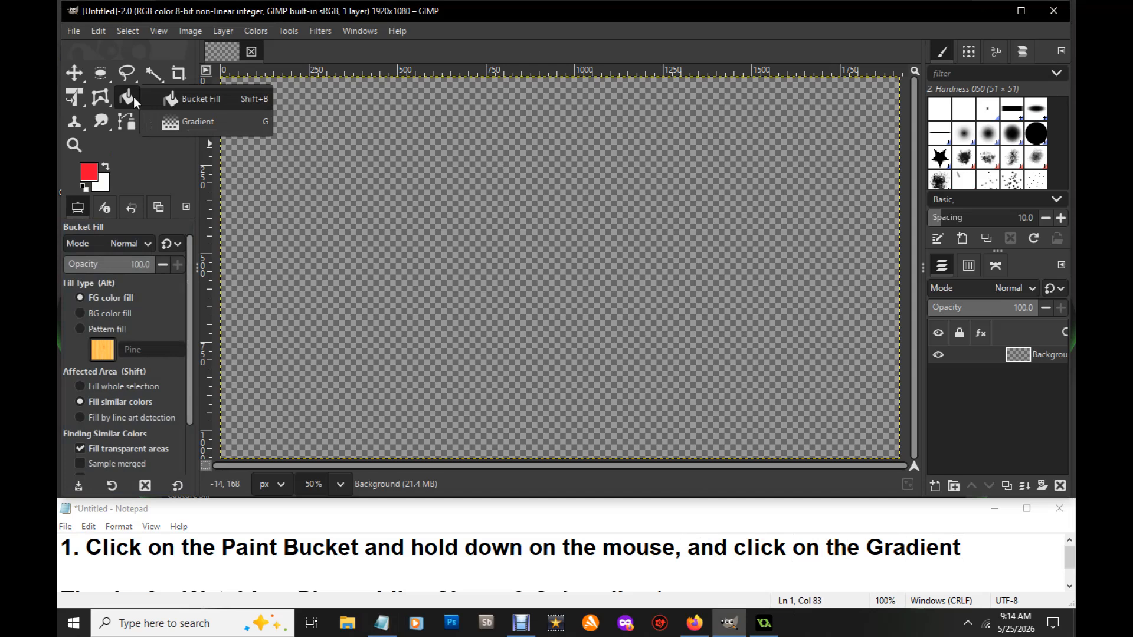
{"action": "left_click", "coordinate": [183, 121]}
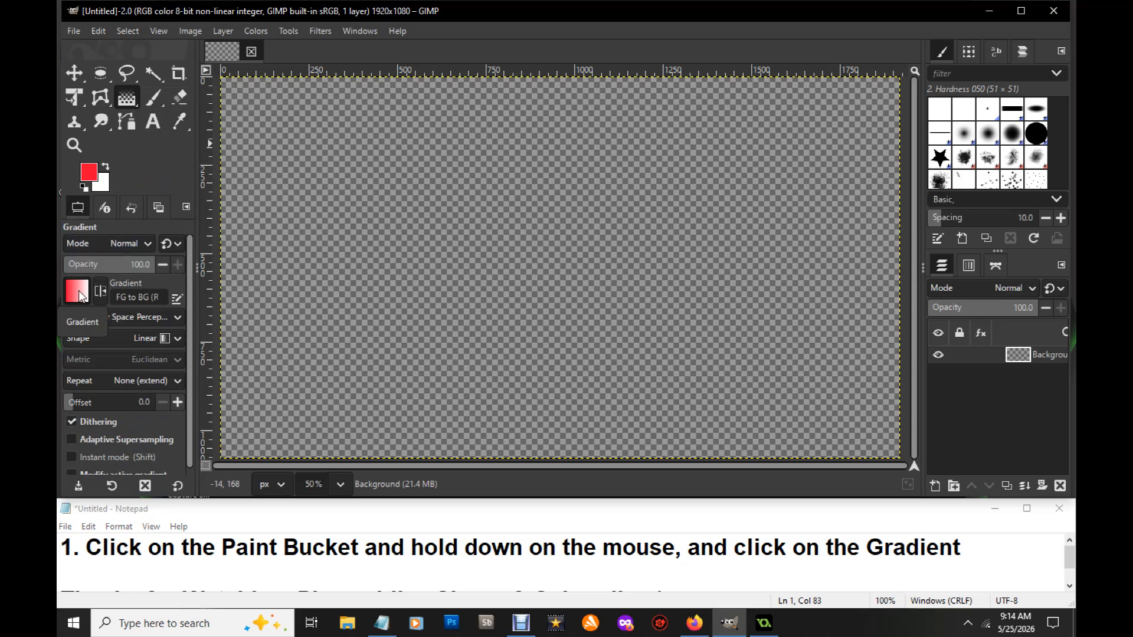
- In Notepad, add ", there are lots of options below," after the word "Gradient"
{"action": "left_click", "coordinate": [968, 555]}
{"action": "type", "text": ", there are "}
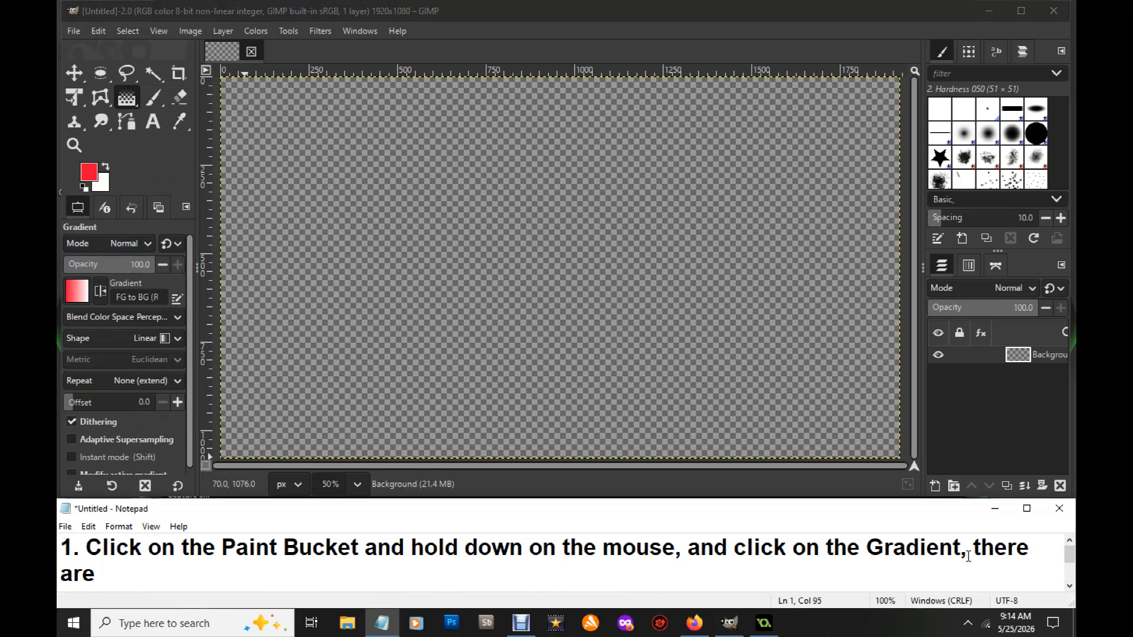
{"action": "type", "text": "lots of op"}
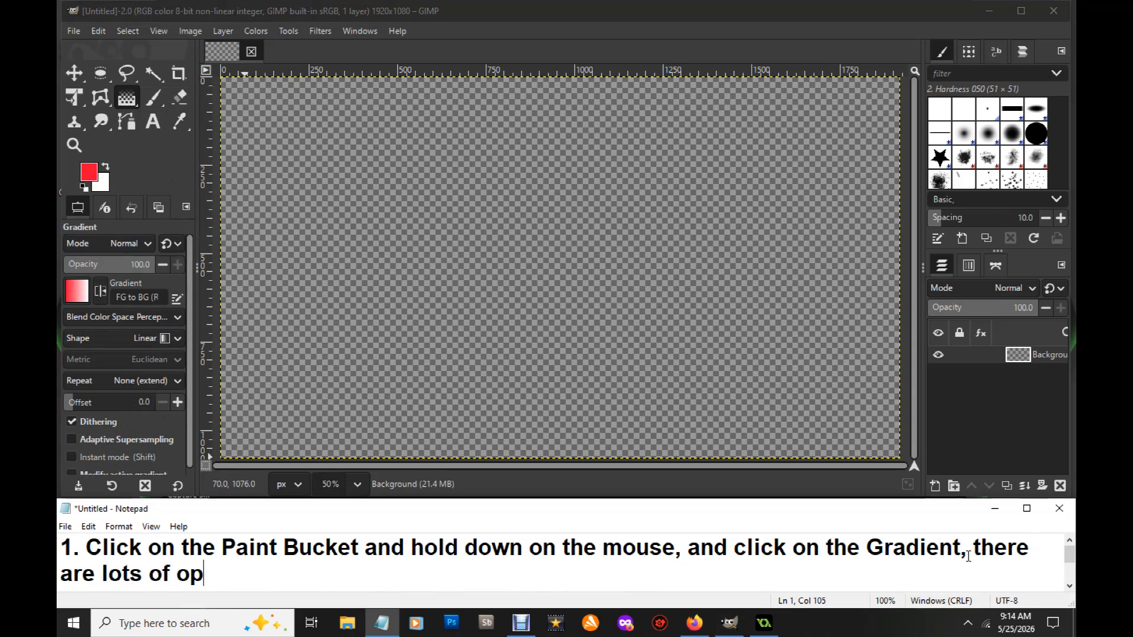
{"action": "type", "text": "tions below,"}
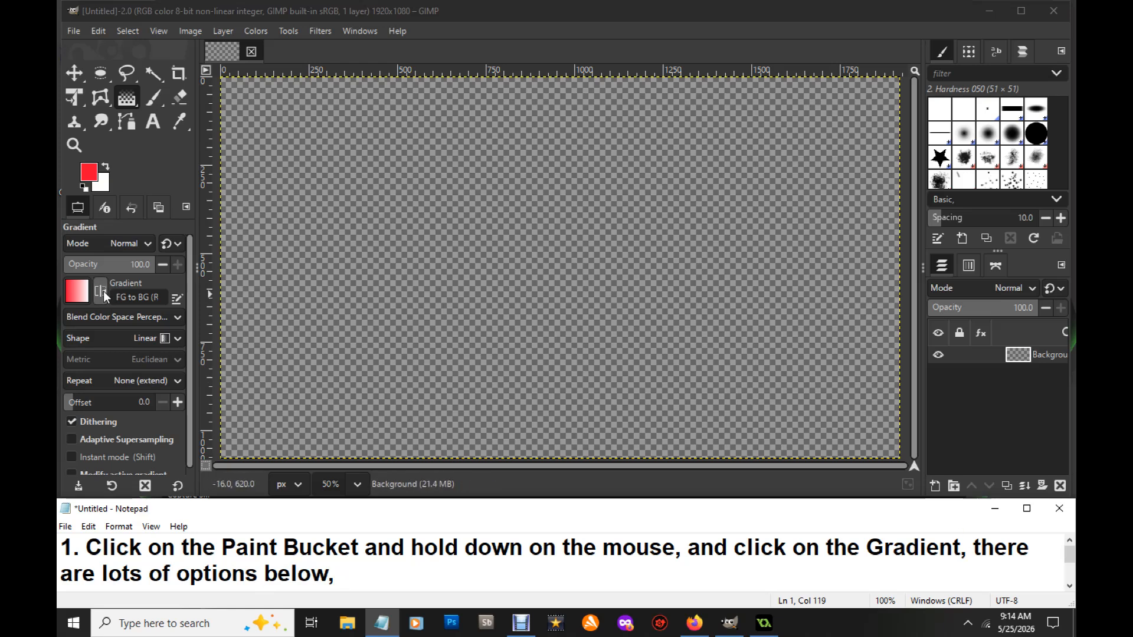
- In GIMP, choose Linear from the available gradient shapes
{"action": "left_click", "coordinate": [175, 340]}
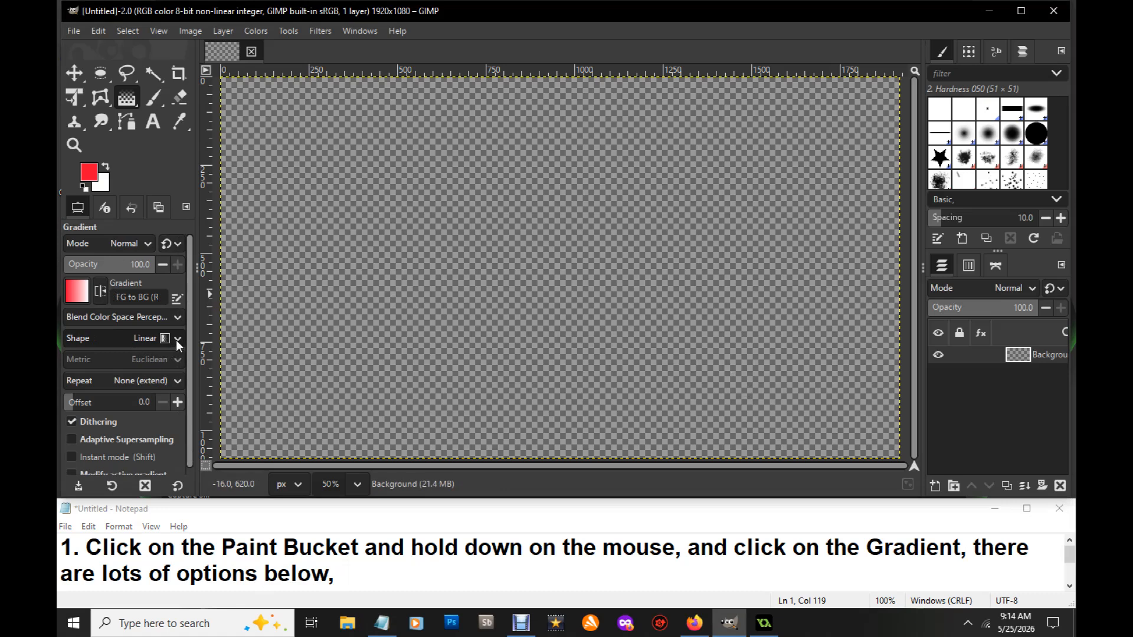
{"action": "left_click", "coordinate": [176, 338]}
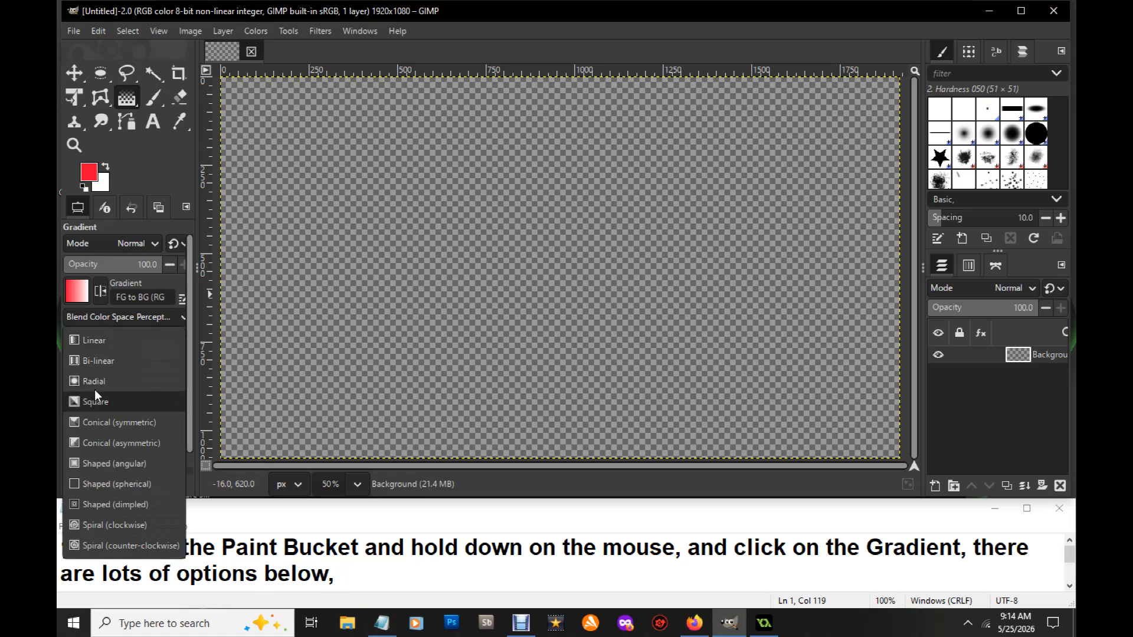
{"action": "left_click", "coordinate": [97, 341]}
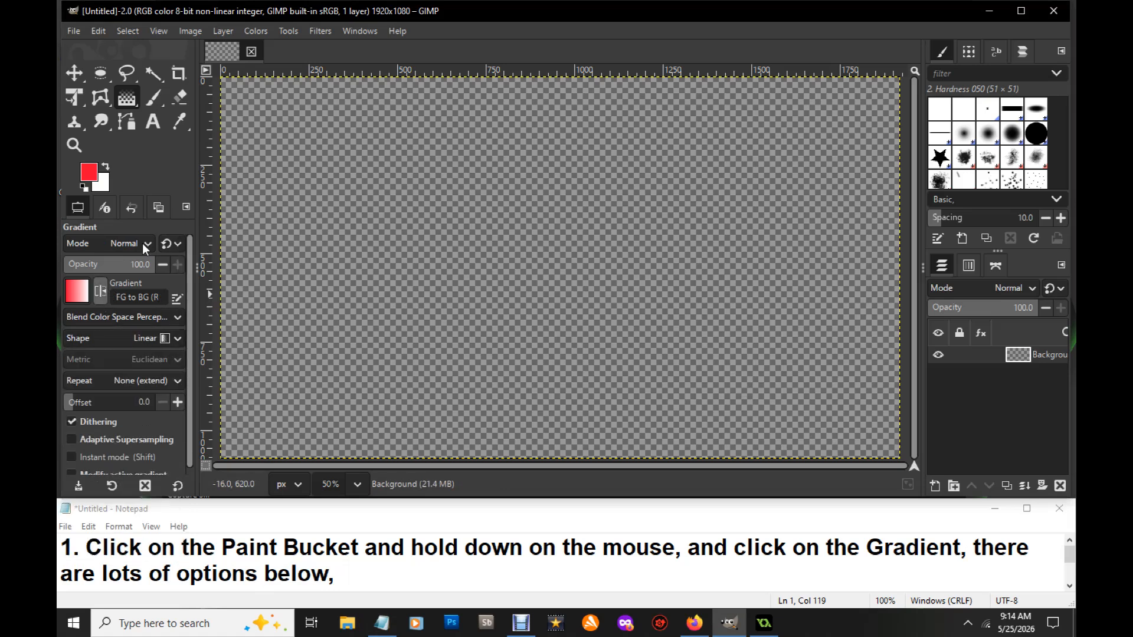
- Draw an elliptical selection about 760 × 688 px left of the canvas centre and bucket-fill it with the red foreground color
{"action": "left_click", "coordinate": [100, 74]}
{"action": "left_click_drag", "start_coordinate": [335, 139], "coordinate": [603, 382]}
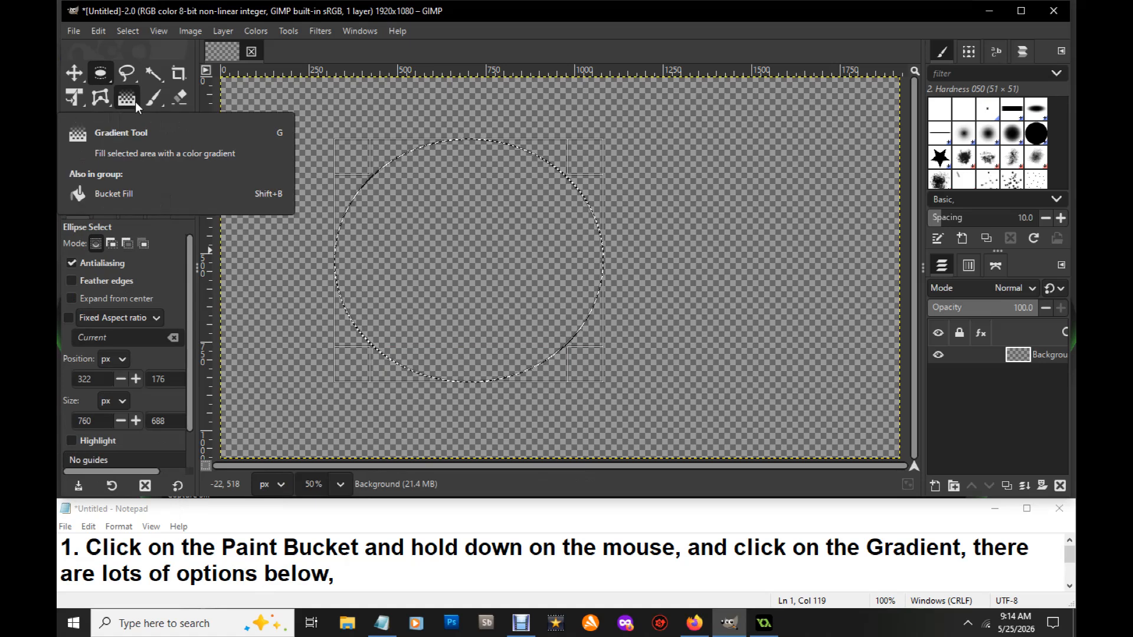
{"action": "left_click_drag", "start_coordinate": [132, 102], "coordinate": [183, 103]}
{"action": "left_click", "coordinate": [556, 271]}
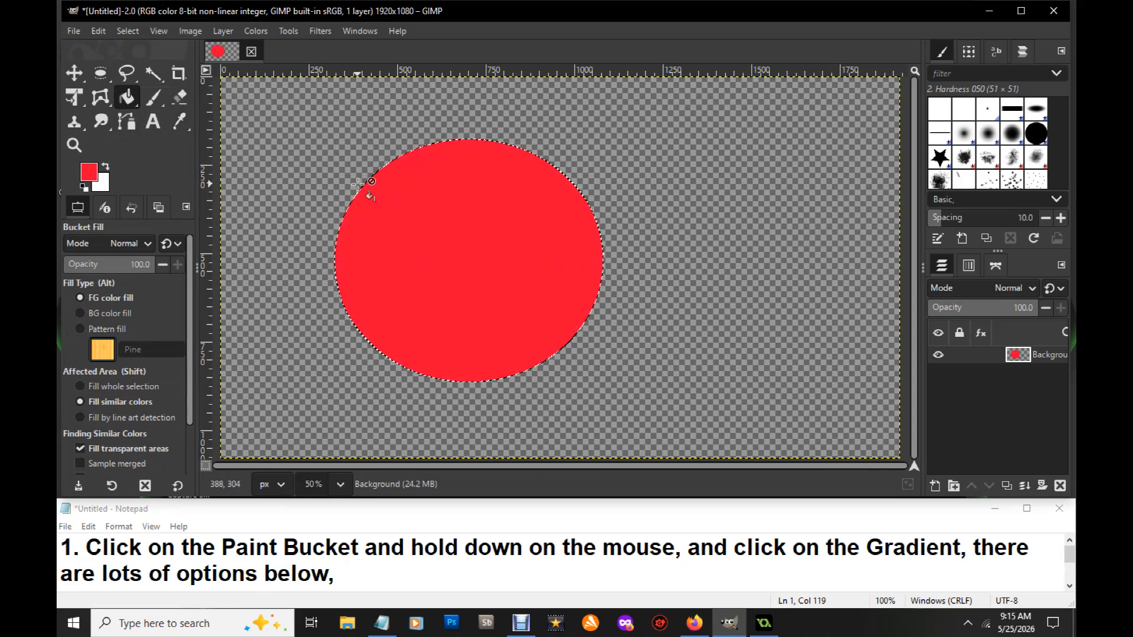
- With the Gradient tool, draw a linear foreground-to-background gradient about 806 px long from the circle's upper-left edge past its lower-right edge
{"action": "left_click_drag", "start_coordinate": [131, 101], "coordinate": [203, 124]}
{"action": "left_click_drag", "start_coordinate": [131, 101], "coordinate": [219, 124]}
{"action": "left_click_drag", "start_coordinate": [131, 101], "coordinate": [177, 121]}
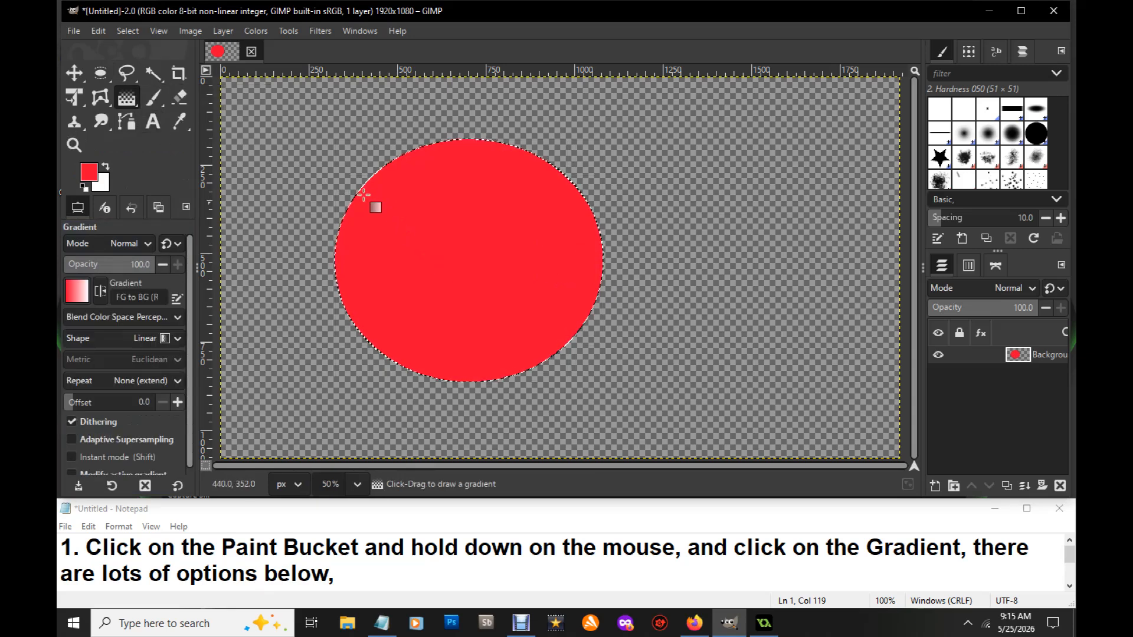
{"action": "left_click_drag", "start_coordinate": [358, 189], "coordinate": [610, 325]}
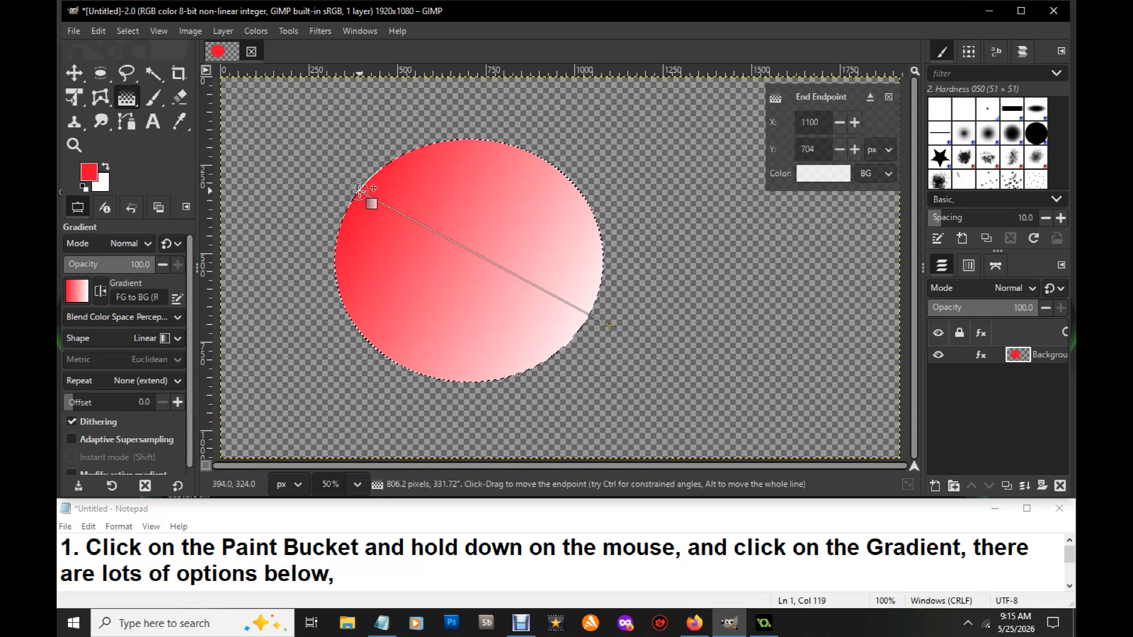
- In Notepad, continue the instruction after "options below," with "drag mouse over the circle"
{"action": "left_click", "coordinate": [352, 574]}
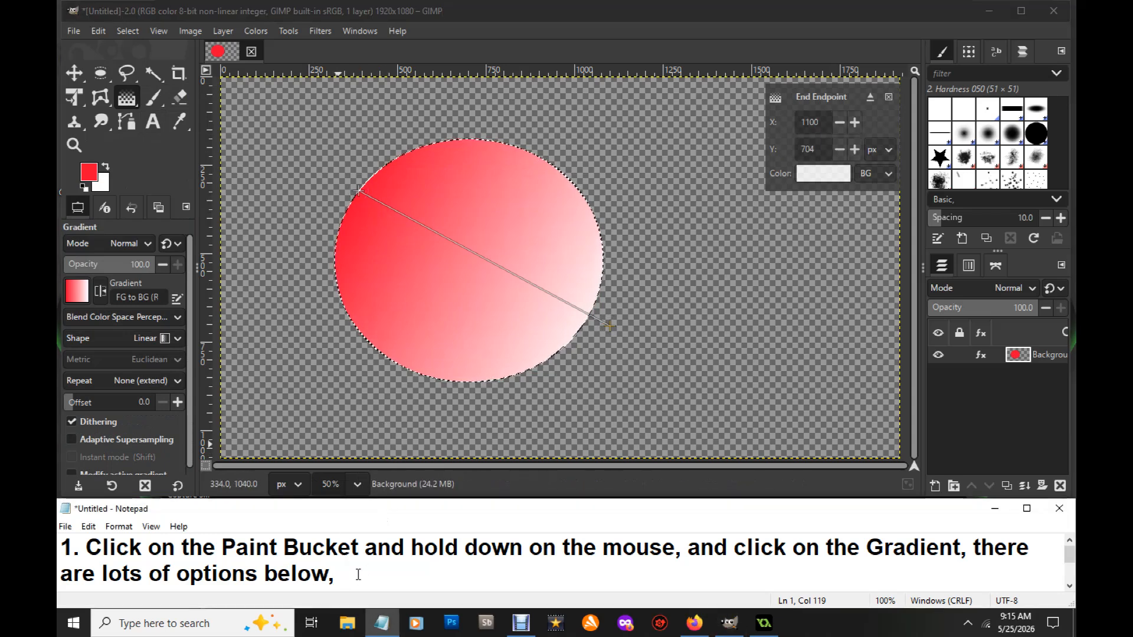
{"action": "type", "text": "drag mouse"}
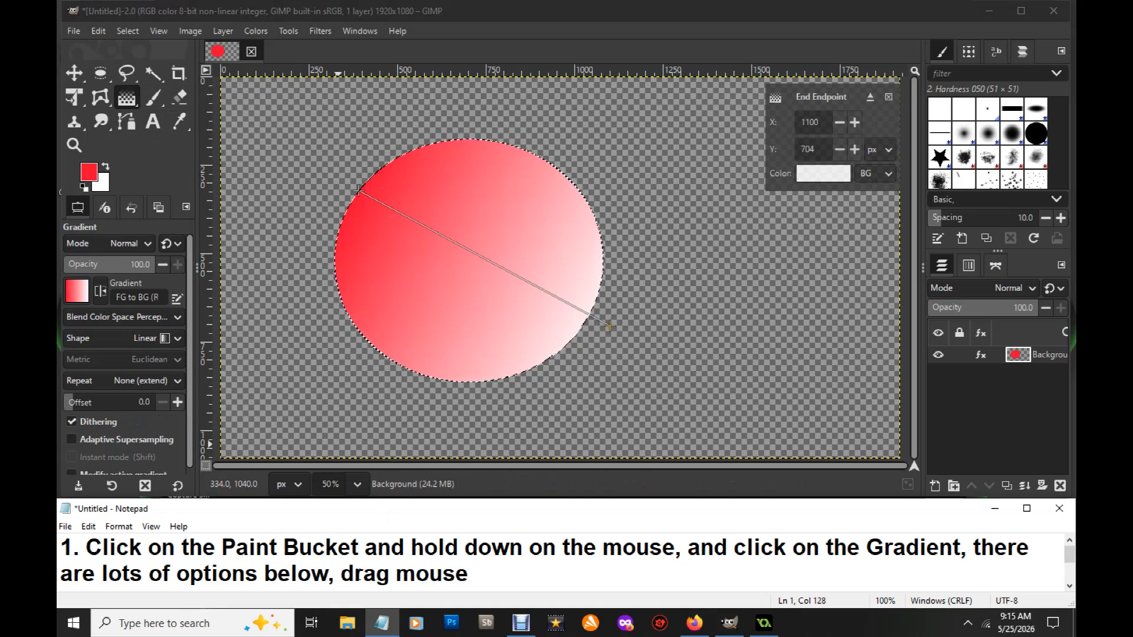
{"action": "type", "text": " over"}
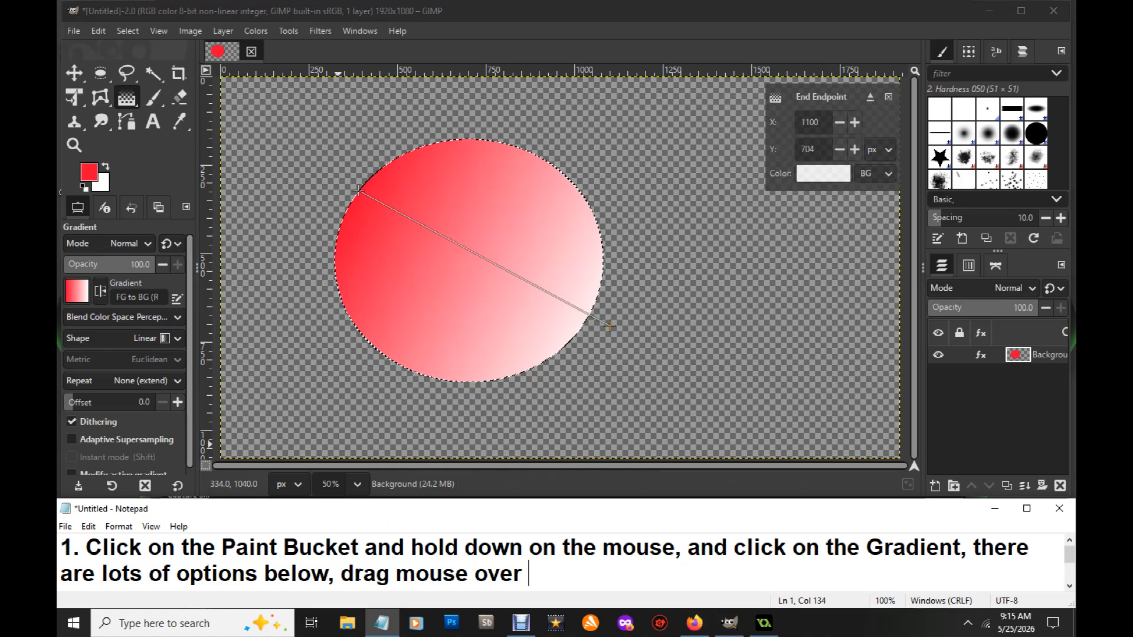
{"action": "type", "text": " the object"}
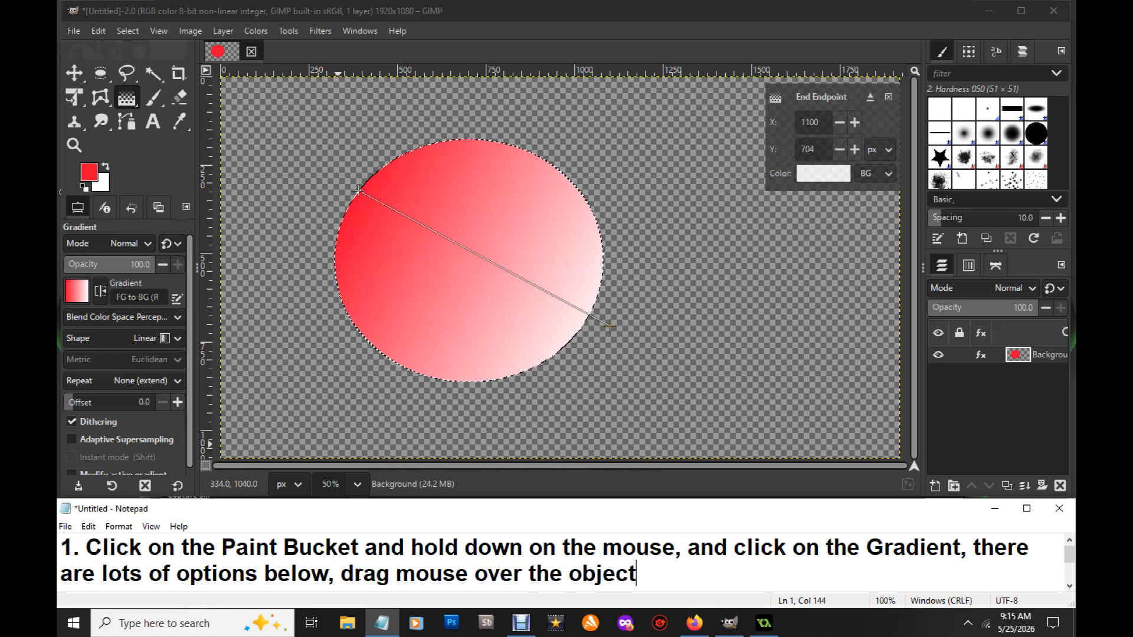
{"action": "key", "text": "BackSpace"}
{"action": "key", "text": "BackSpace"}
{"action": "key", "text": "BackSpace"}
{"action": "key", "text": "BackSpace"}
{"action": "key", "text": "BackSpace"}
{"action": "key", "text": "BackSpace"}
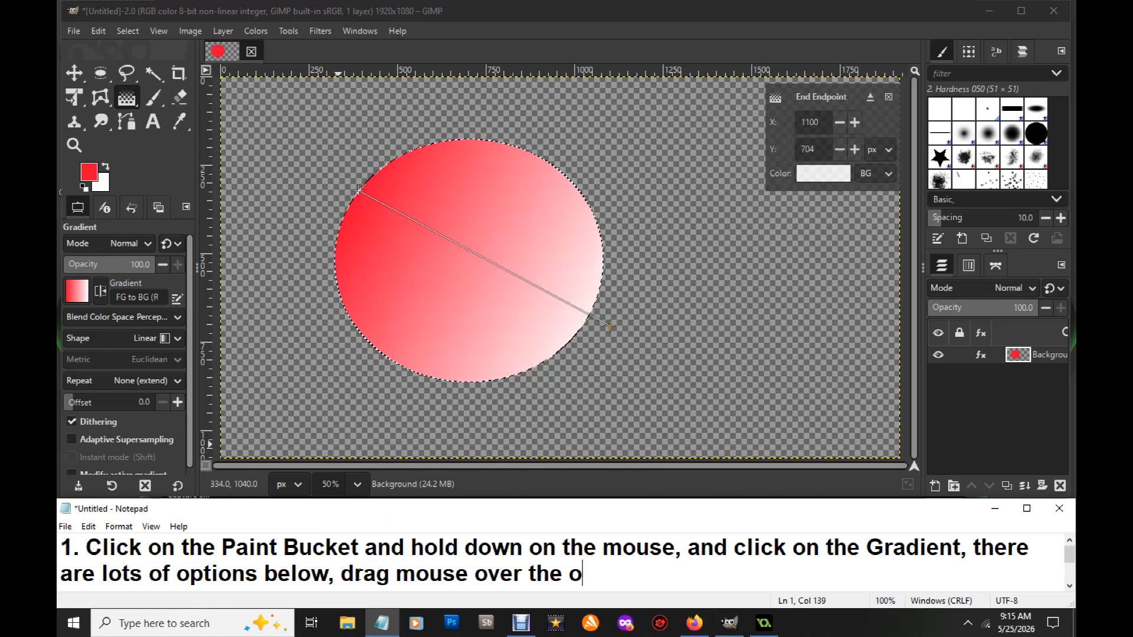
{"action": "type", "text": "t"}
{"action": "key", "text": "BackSpace"}
{"action": "type", "text": "circle "}
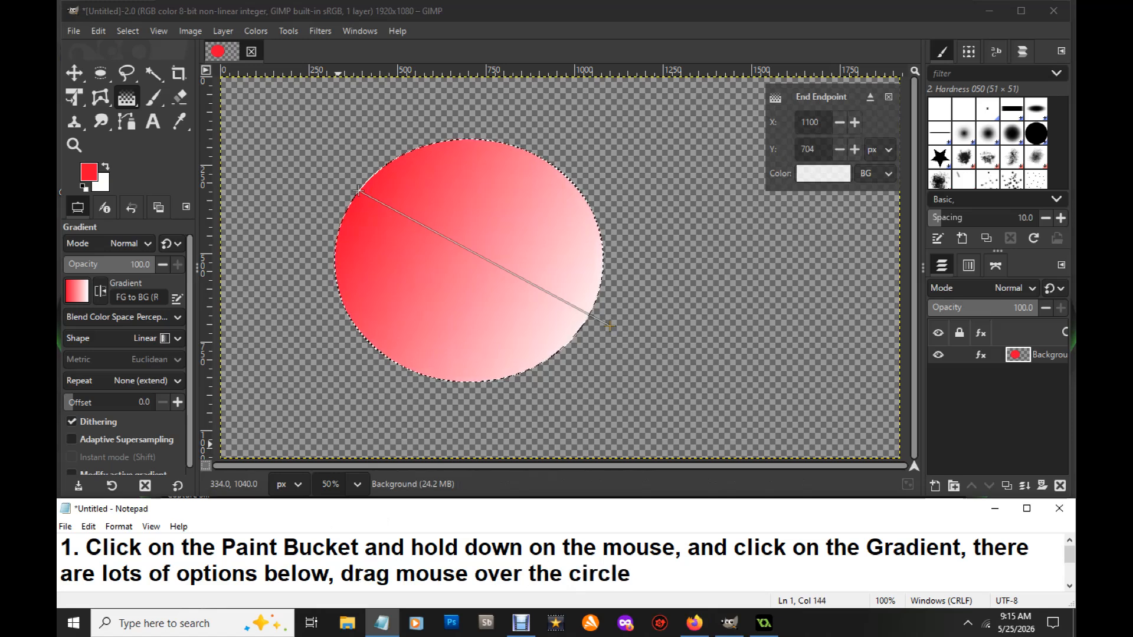
- Extend the instruction with "this will show a line going through cirle"
{"action": "type", "text": "this will"}
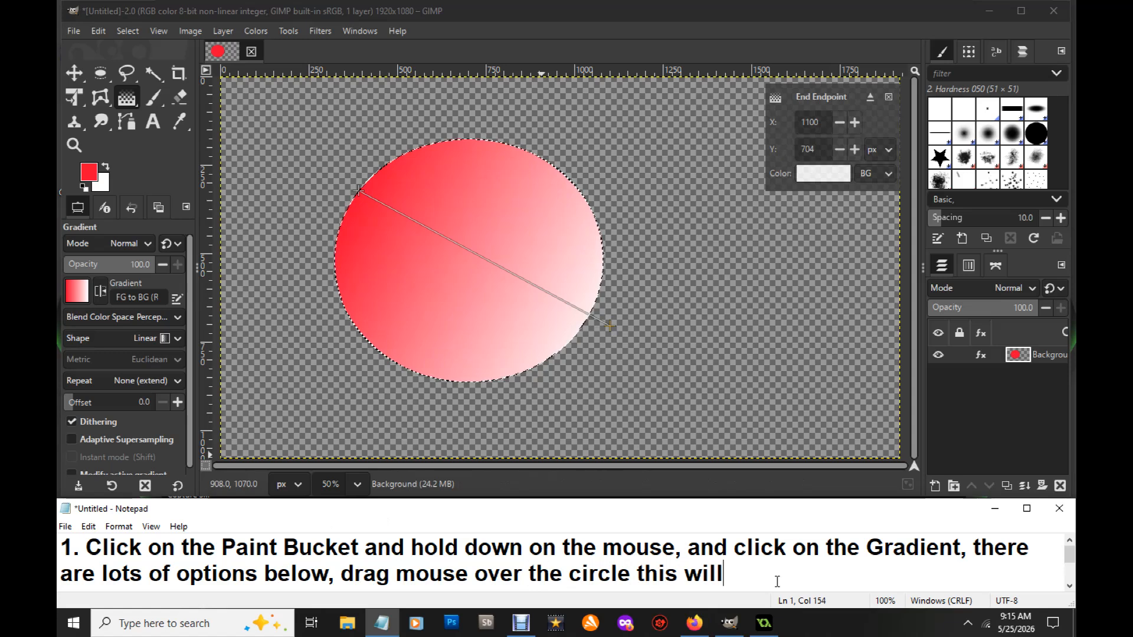
{"action": "type", "text": " show a lin"}
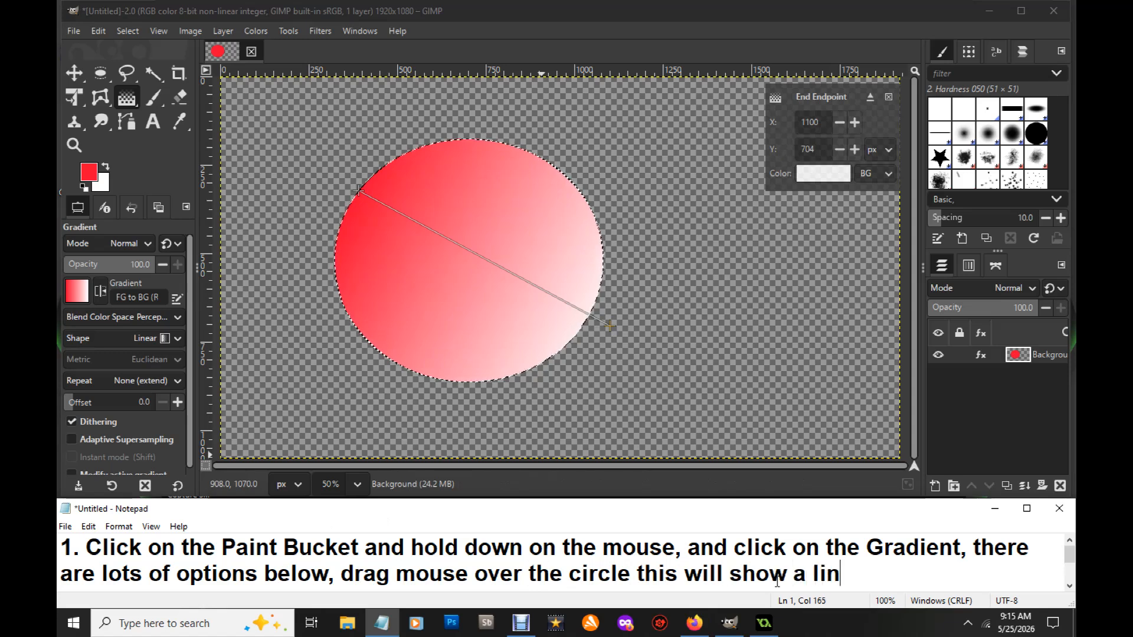
{"action": "type", "text": "e going "}
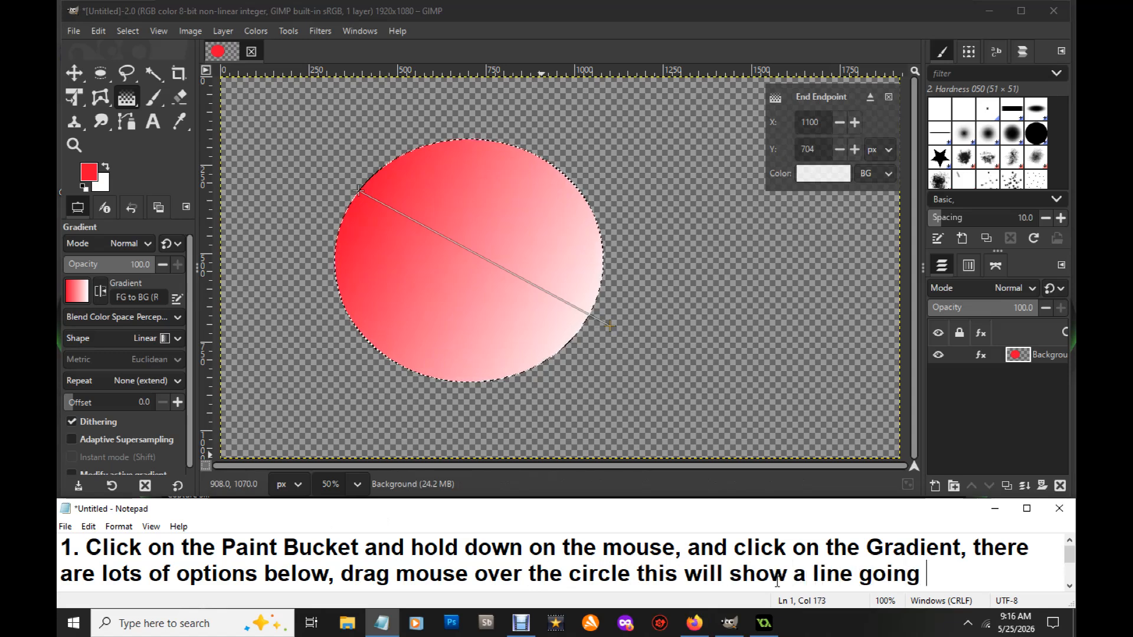
{"action": "type", "text": "through c"}
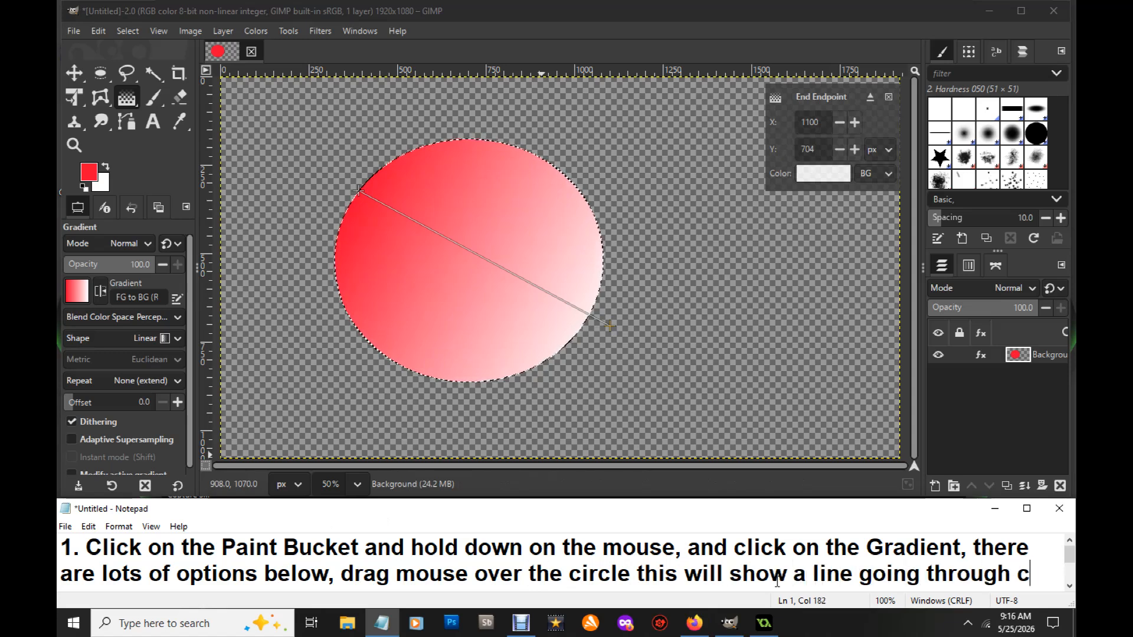
{"action": "type", "text": "irle"}
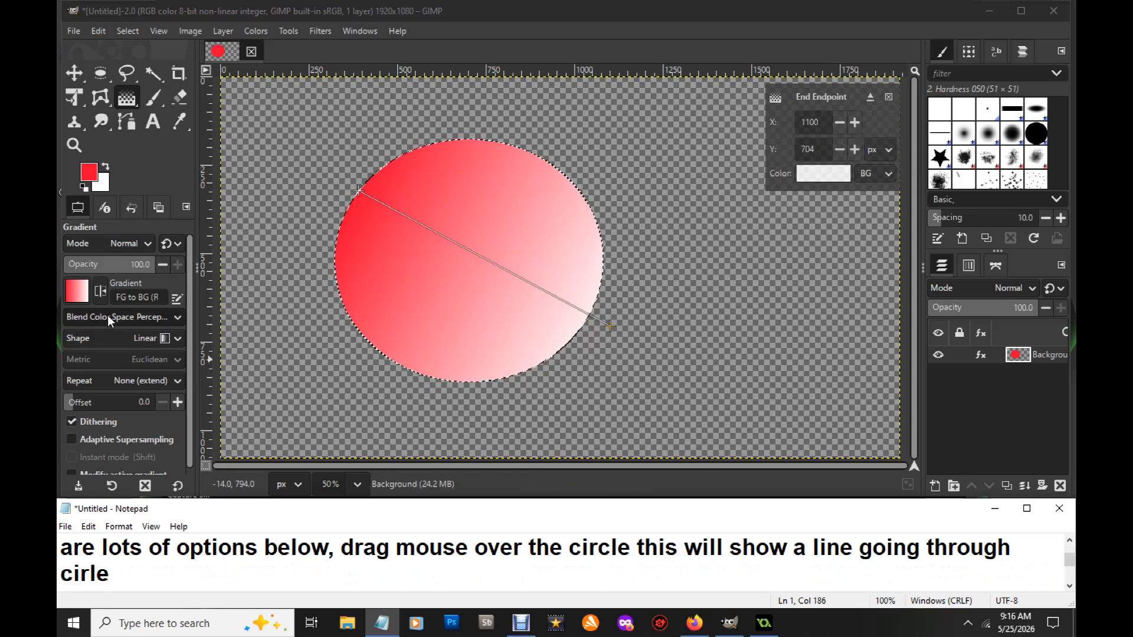
- Switch to GIMP and set the gradient shape to Bi-linear
{"action": "left_click", "coordinate": [172, 341]}
{"action": "left_click", "coordinate": [172, 338]}
{"action": "left_click", "coordinate": [133, 357]}
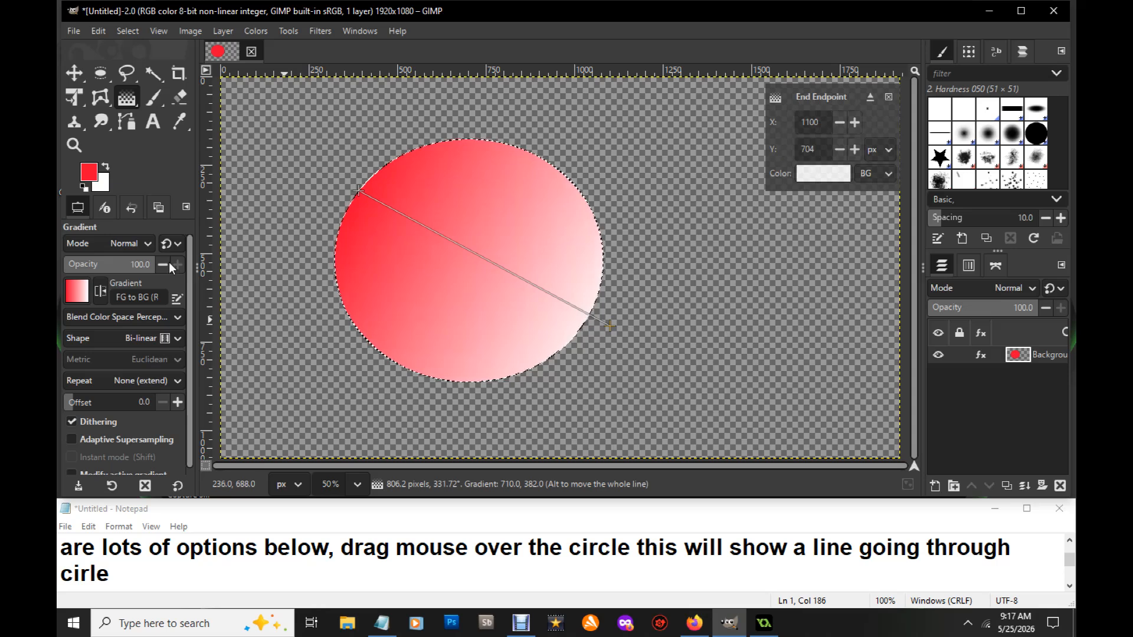
- Add a color stop near the middle of the gradient line, at a position of about 44.62
{"action": "left_click", "coordinate": [406, 314]}
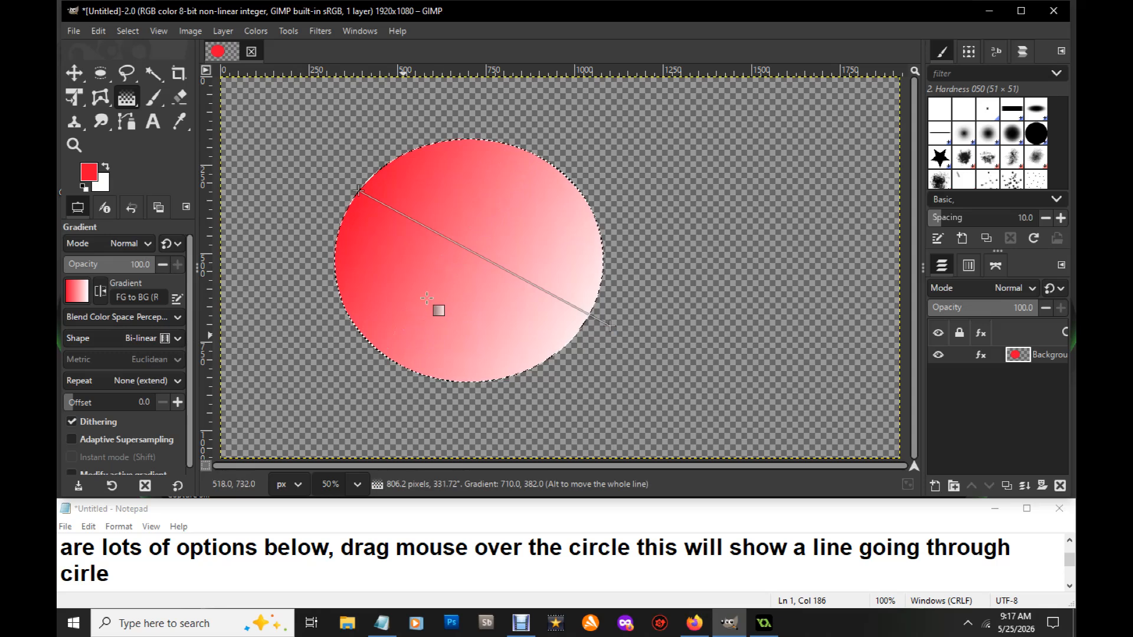
{"action": "left_click", "coordinate": [470, 251]}
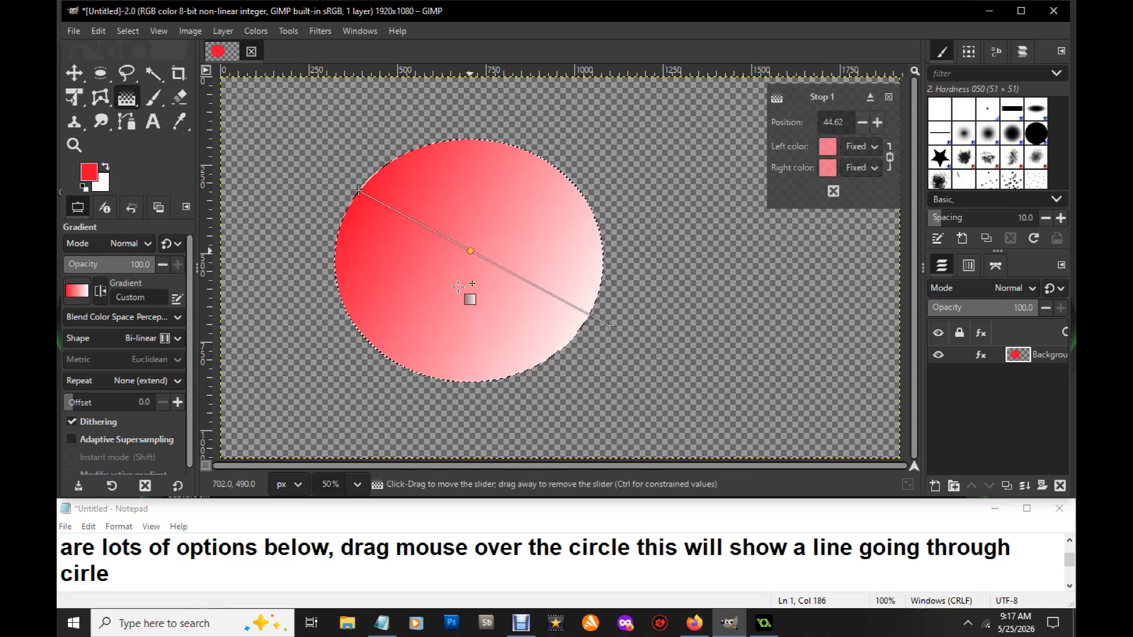
- Set the gradient shape to Radial
{"action": "left_click", "coordinate": [488, 329]}
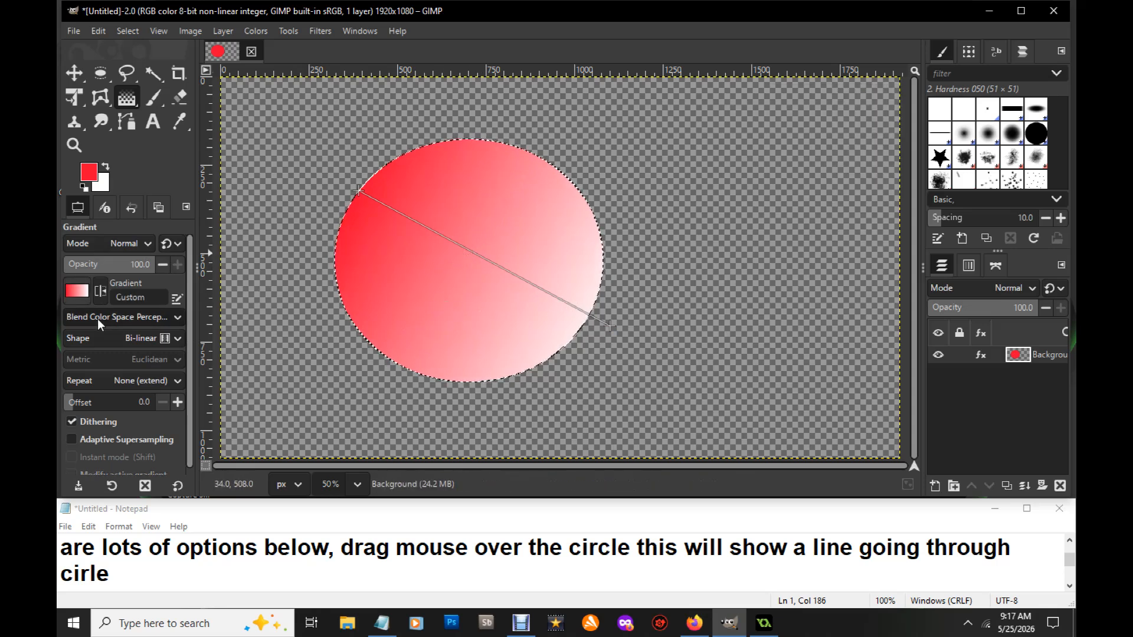
{"action": "left_click", "coordinate": [175, 339]}
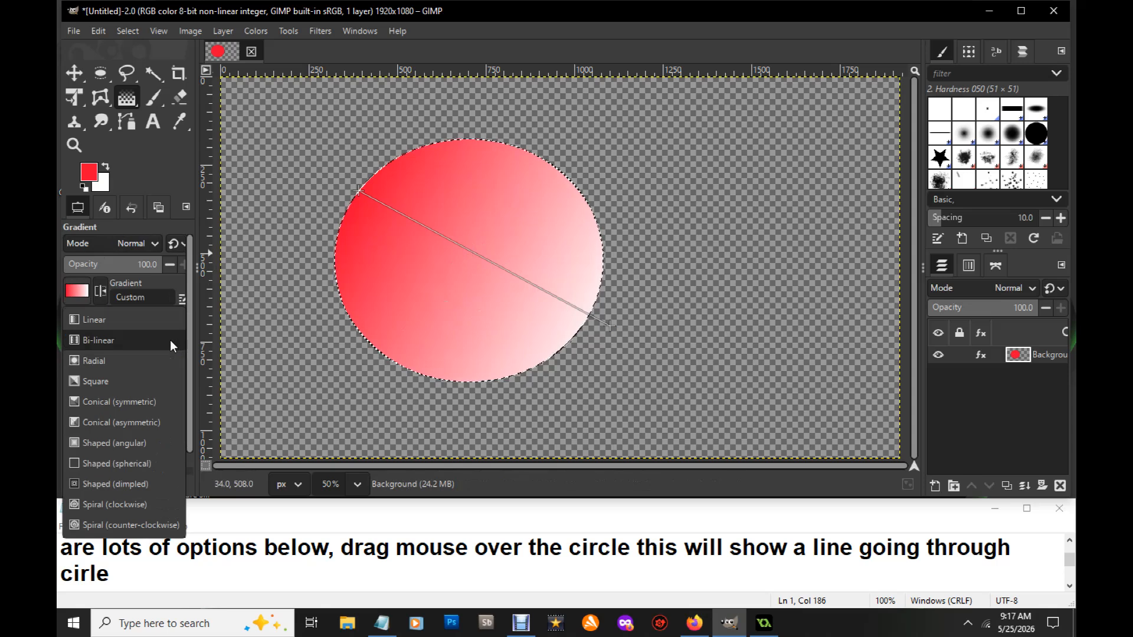
{"action": "left_click", "coordinate": [132, 359]}
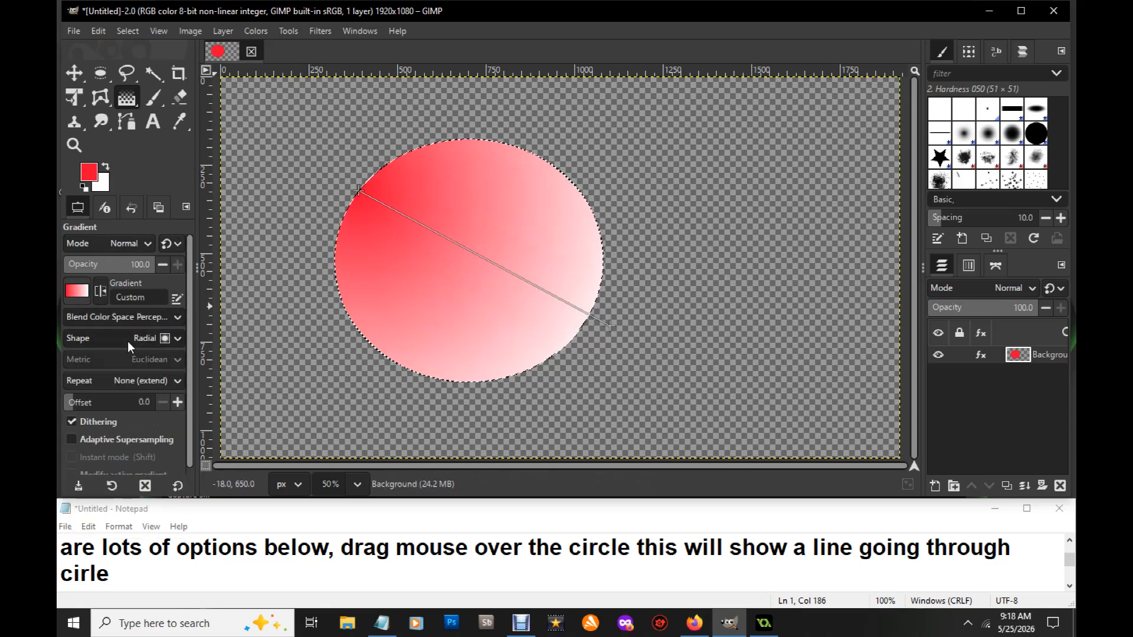
- Set the gradient shape to Conical (symmetric) and move the gradient's start point near the circle's center, at about X 764, Y 508 px
{"action": "left_click", "coordinate": [178, 341]}
{"action": "left_click", "coordinate": [132, 382]}
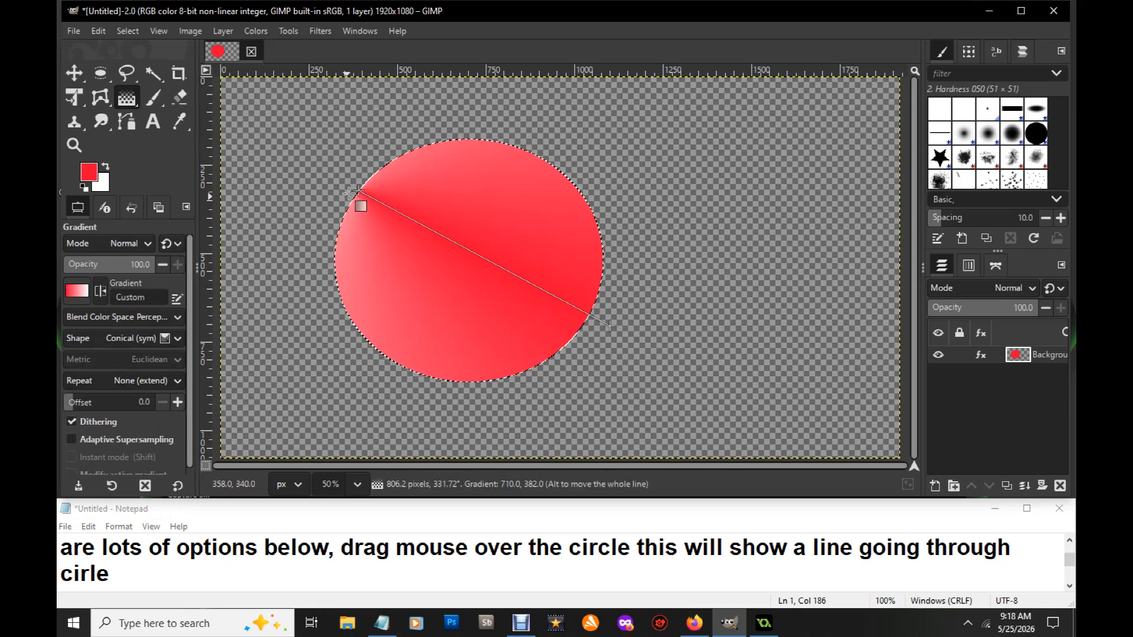
{"action": "left_click_drag", "start_coordinate": [358, 191], "coordinate": [490, 256]}
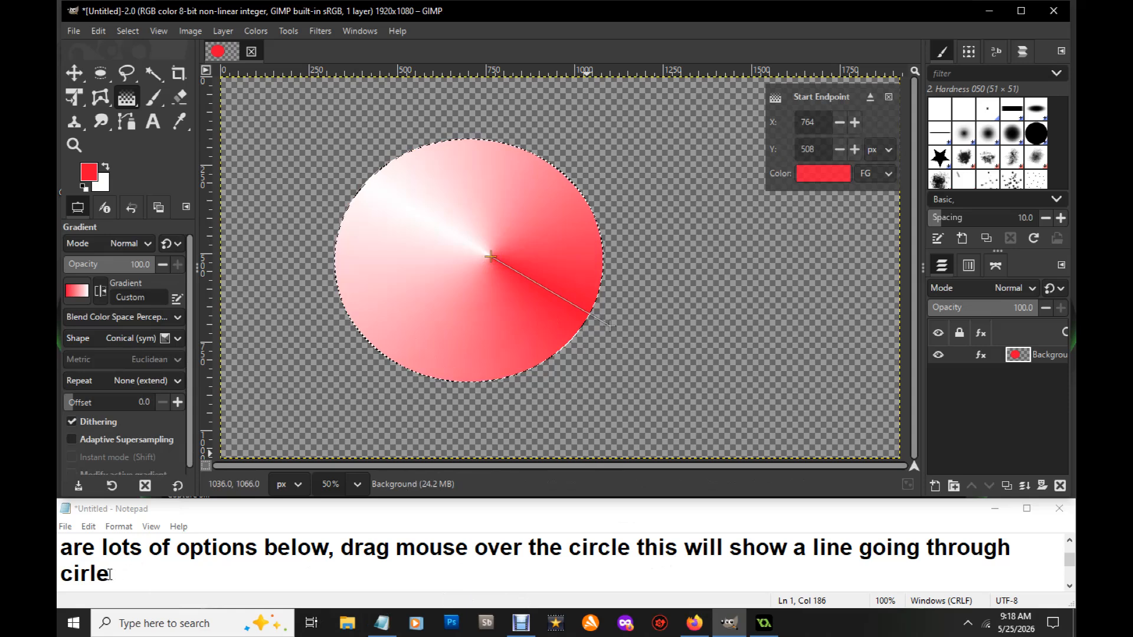
- Switch to Notepad and correct the misspelled word "cirle" to "circle"
{"action": "left_click_drag", "start_coordinate": [110, 574], "coordinate": [63, 575]}
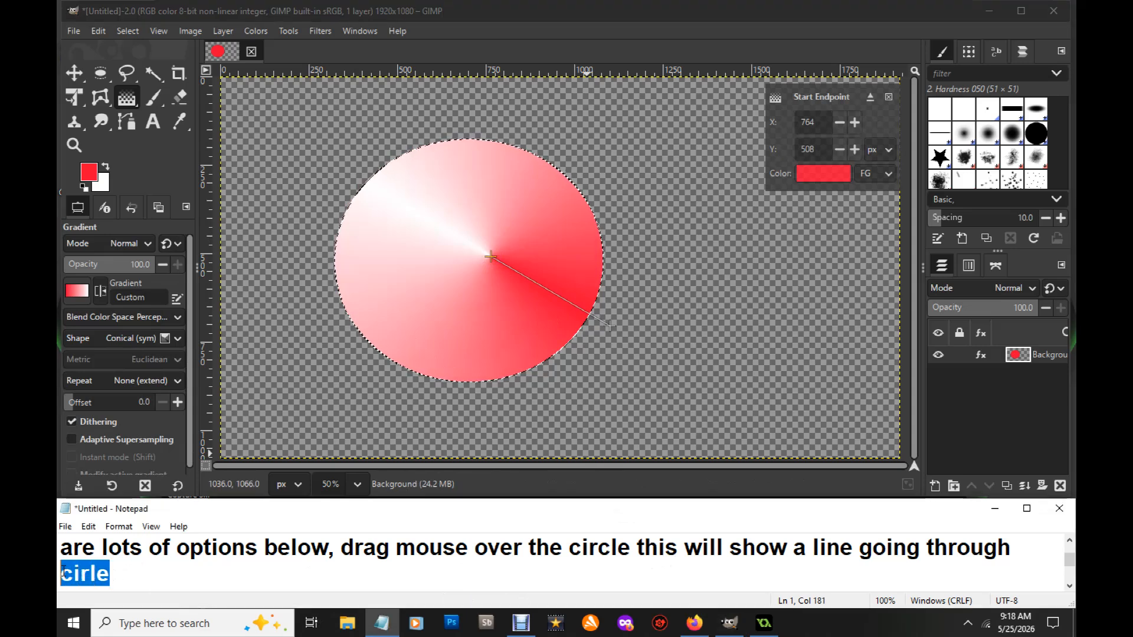
{"action": "type", "text": "ci"}
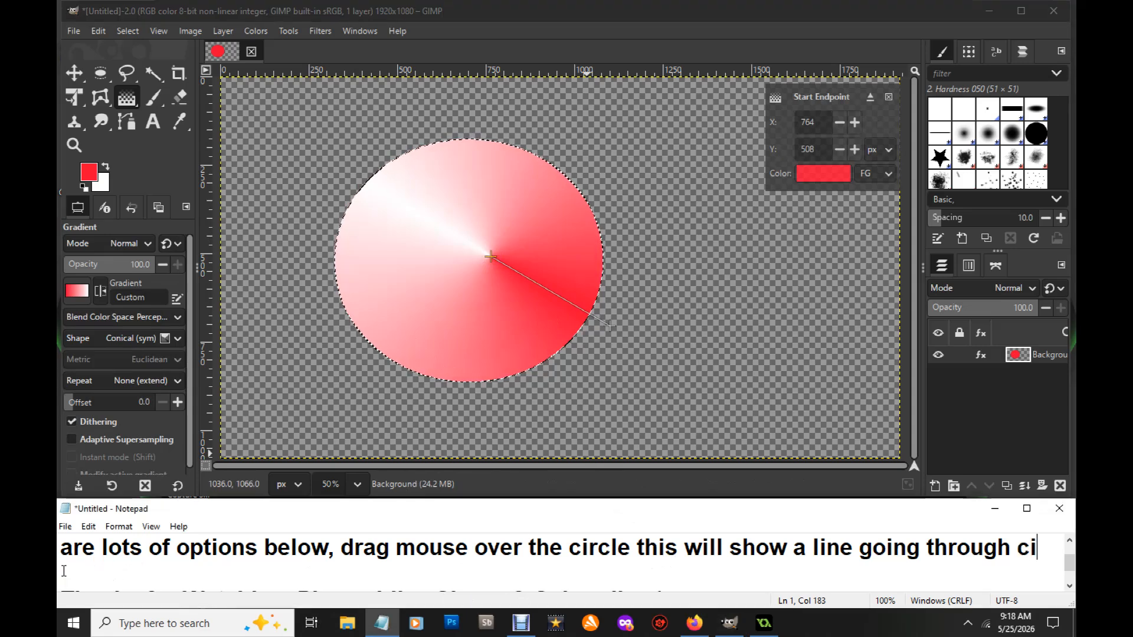
{"action": "type", "text": "rcle"}
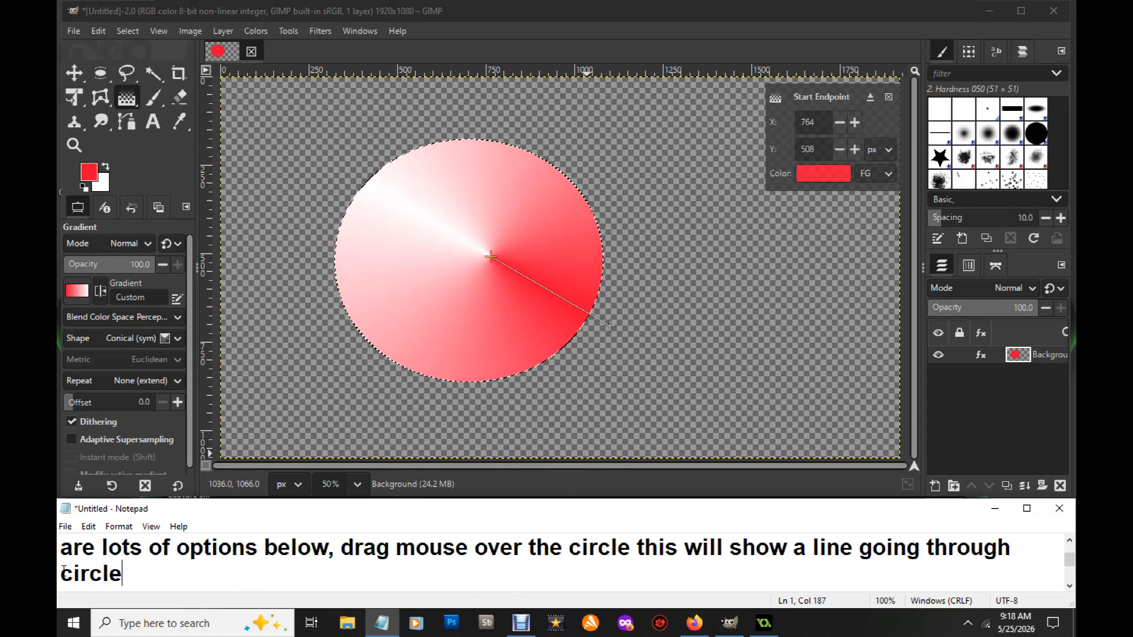
- Continue the instruction after "circle" with ", you can do some nice effects, just play around with the options shown here"
{"action": "type", "text": ", you can "}
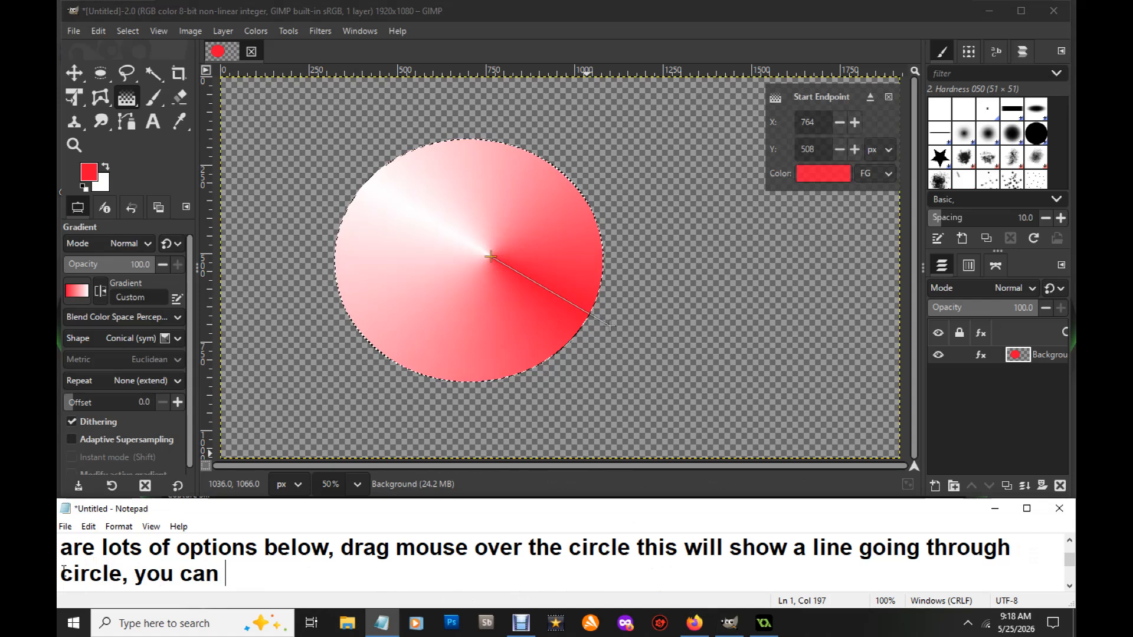
{"action": "type", "text": "do s"}
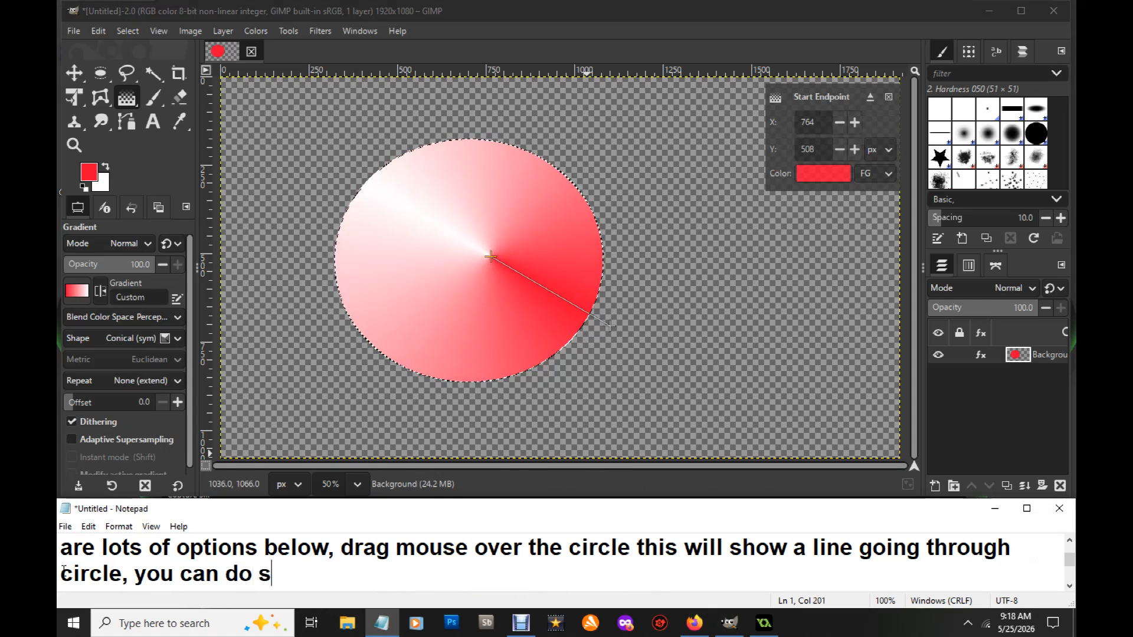
{"action": "type", "text": "ome nice effects"}
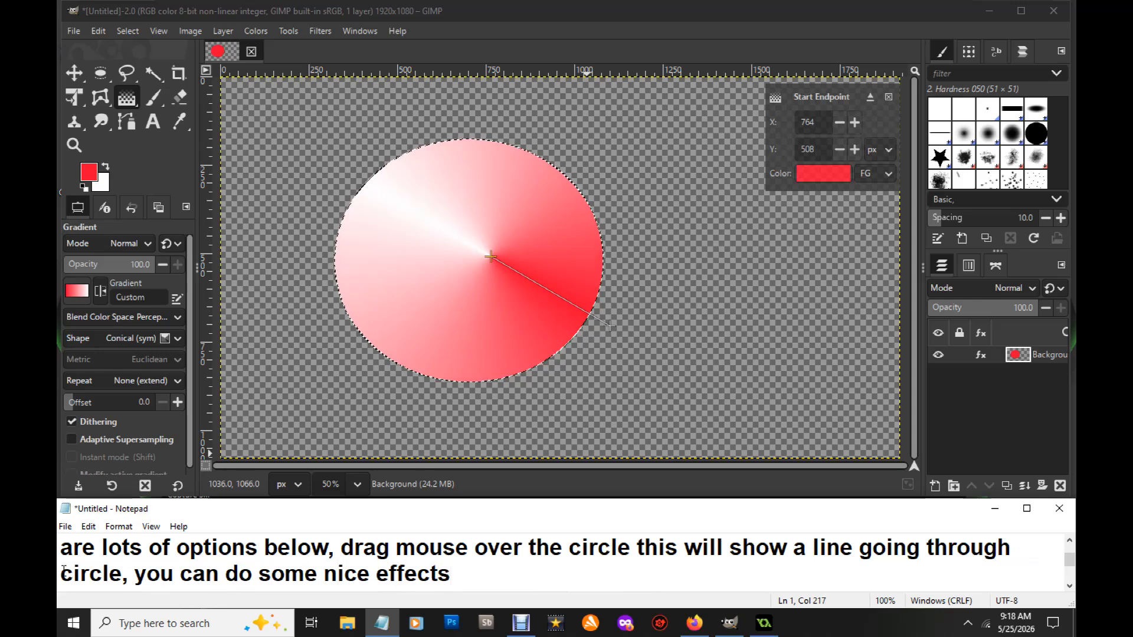
{"action": "type", "text": ", jus"}
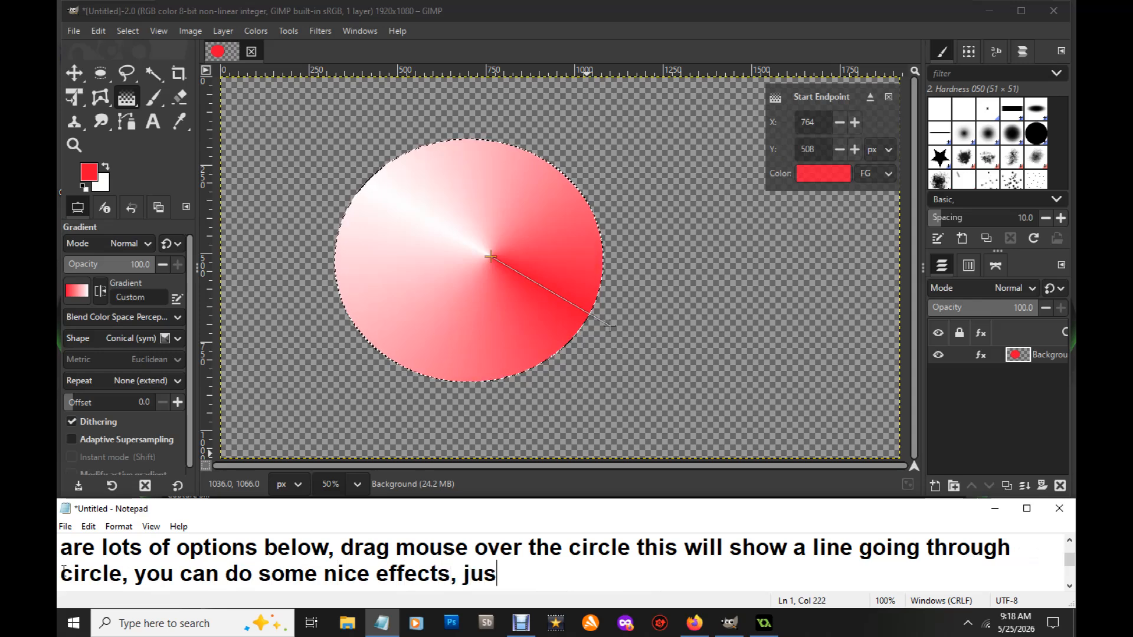
{"action": "type", "text": "t play arou"}
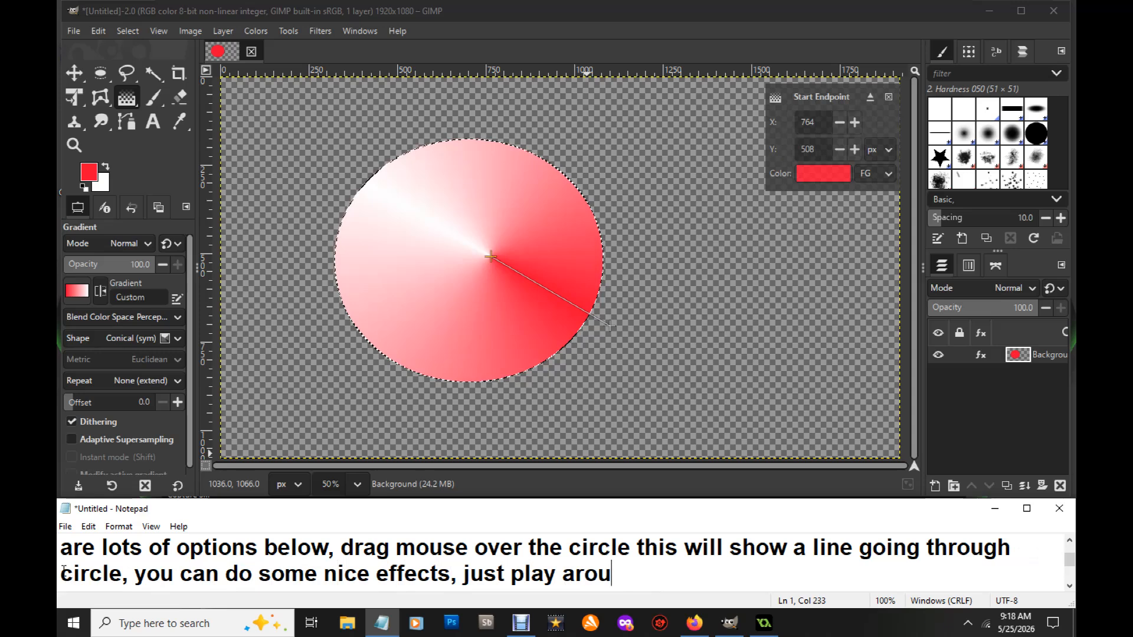
{"action": "type", "text": "nd with"}
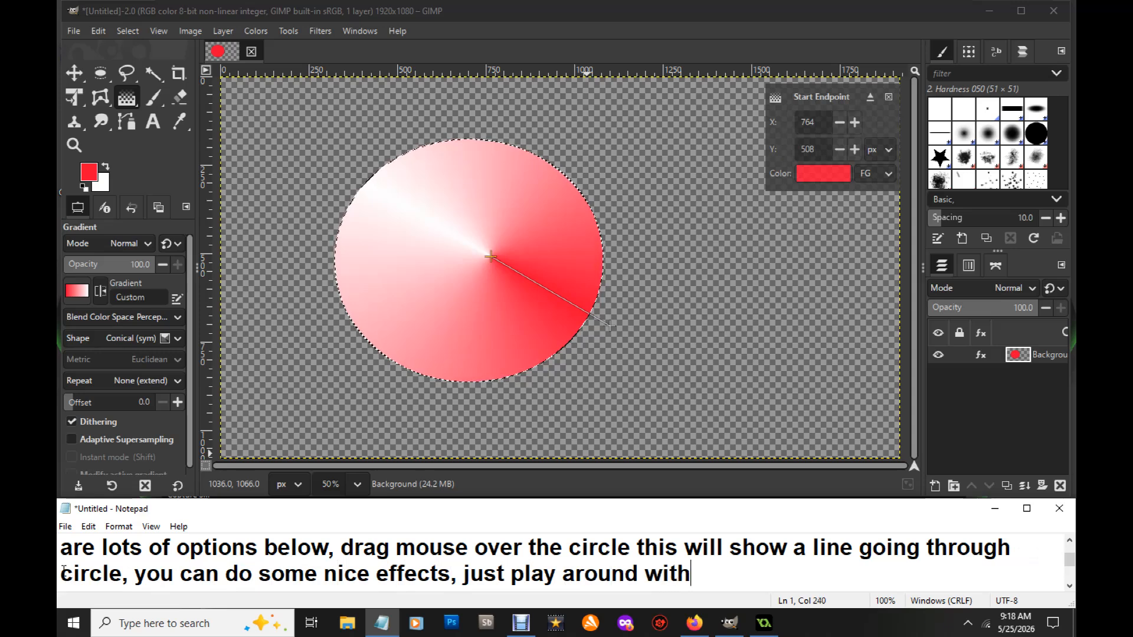
{"action": "type", "text": " the op"}
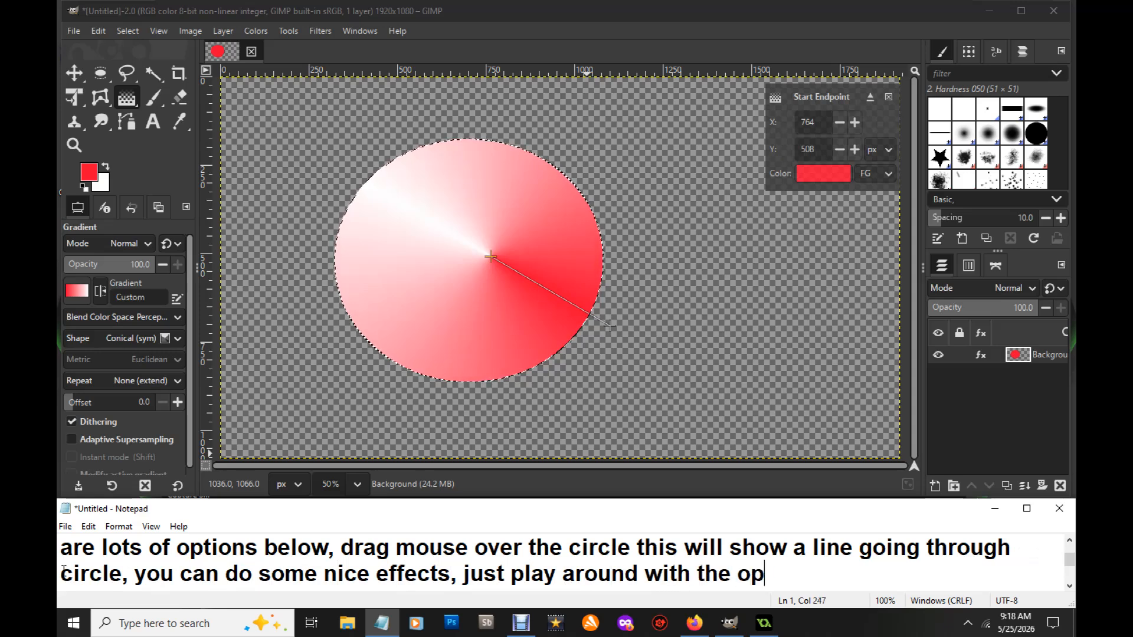
{"action": "type", "text": "tions sh"}
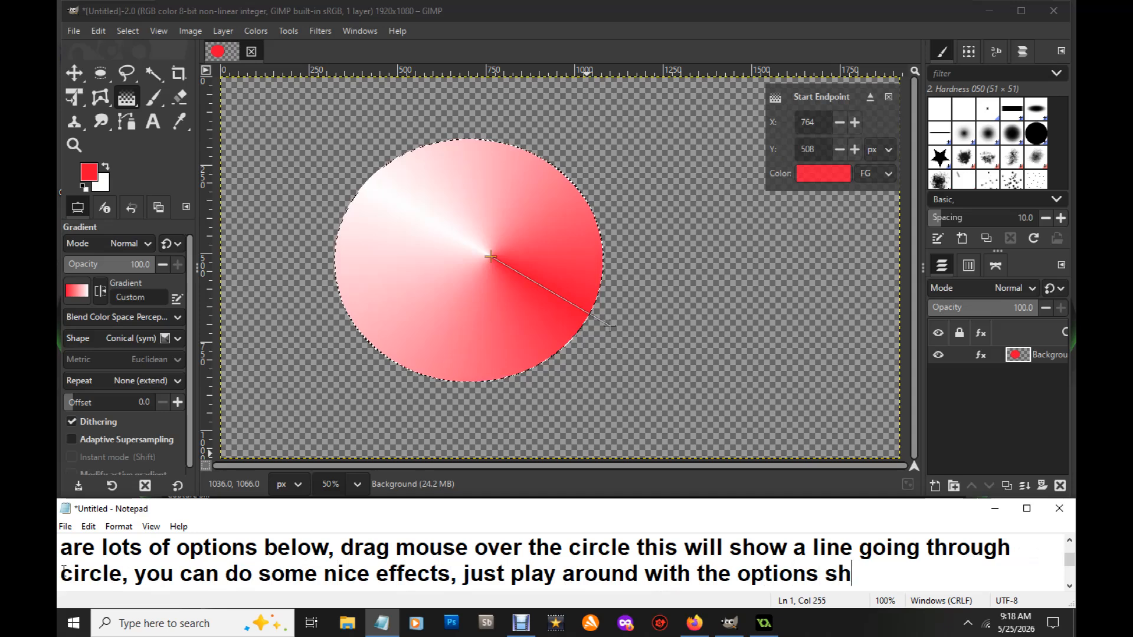
{"action": "type", "text": "own here"}
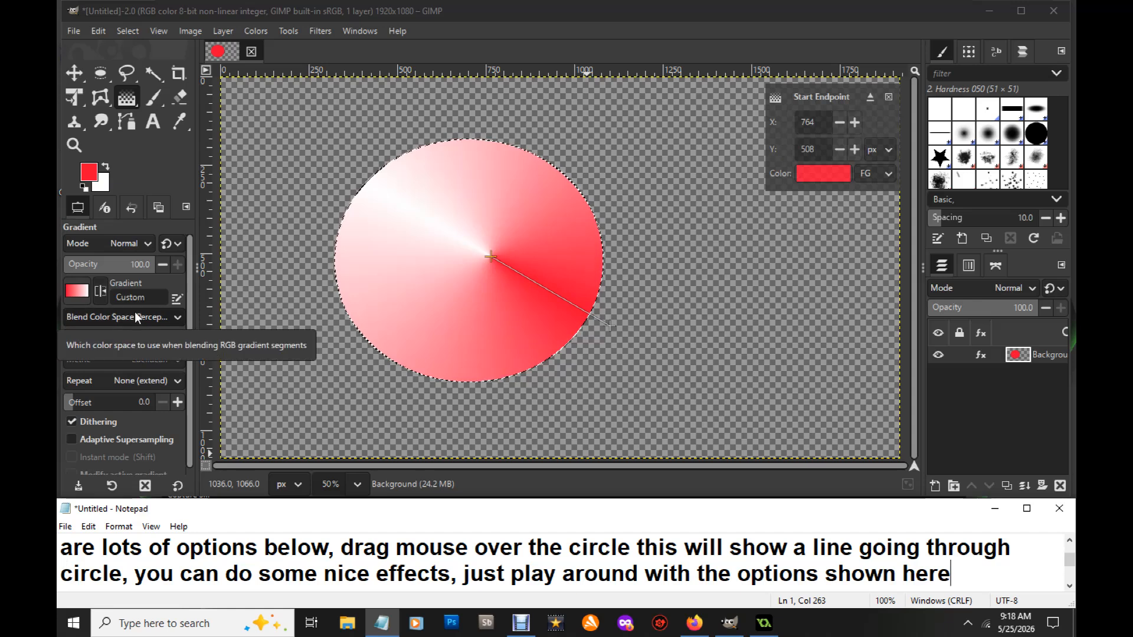
- Switch to GIMP, set the gradient shape to Conical (asymmetric) and move the start point to about X 670, Y 428 px
{"action": "left_click", "coordinate": [175, 337]}
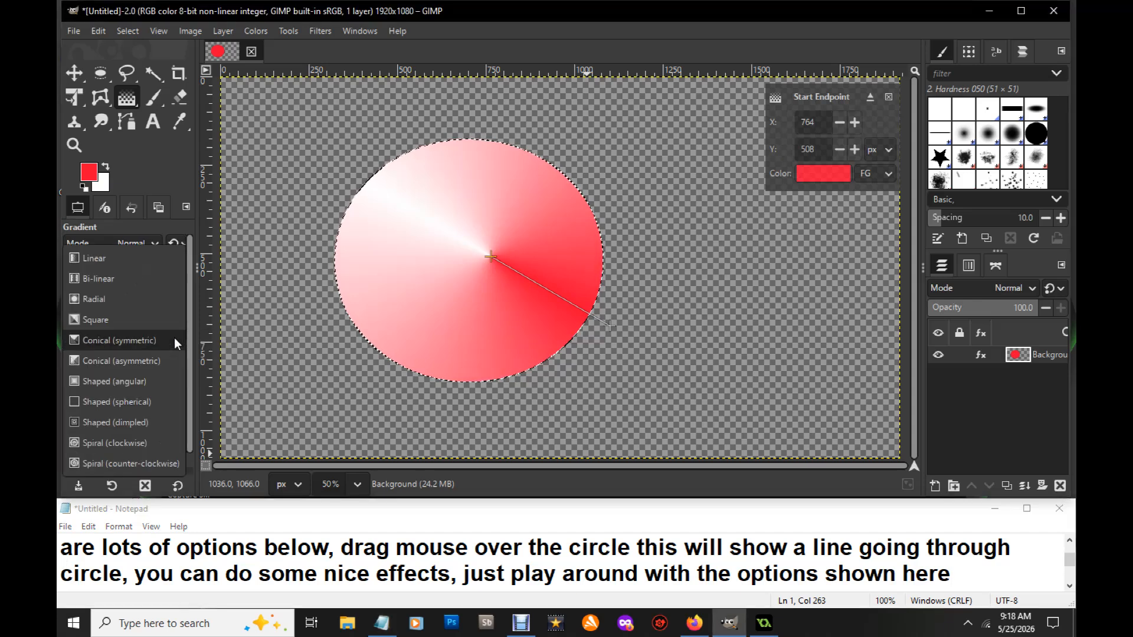
{"action": "left_click", "coordinate": [151, 360]}
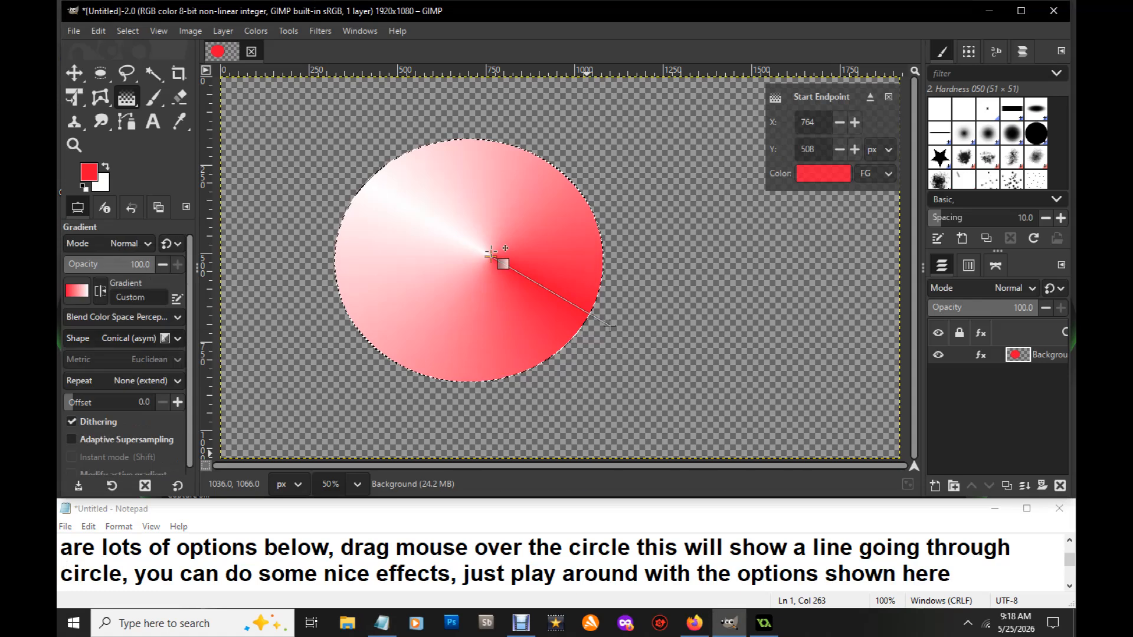
{"action": "left_click_drag", "start_coordinate": [491, 257], "coordinate": [458, 228]}
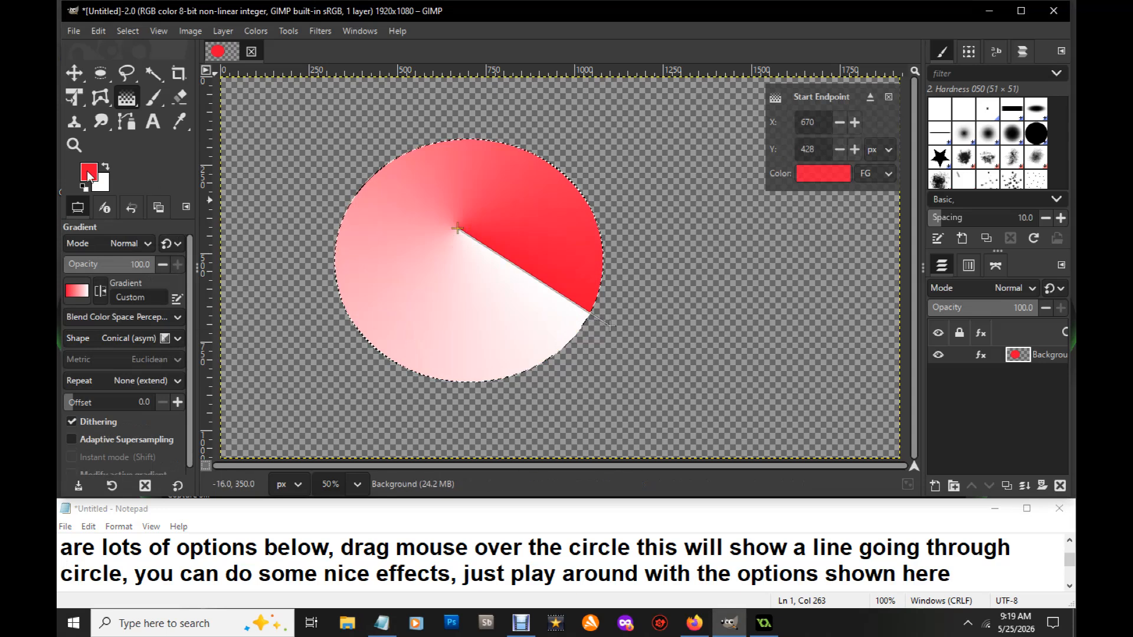
- Change the foreground color to blue (0a14fb) and move the gradient's start point to about X 688, Y 562 px
{"action": "left_click", "coordinate": [88, 173]}
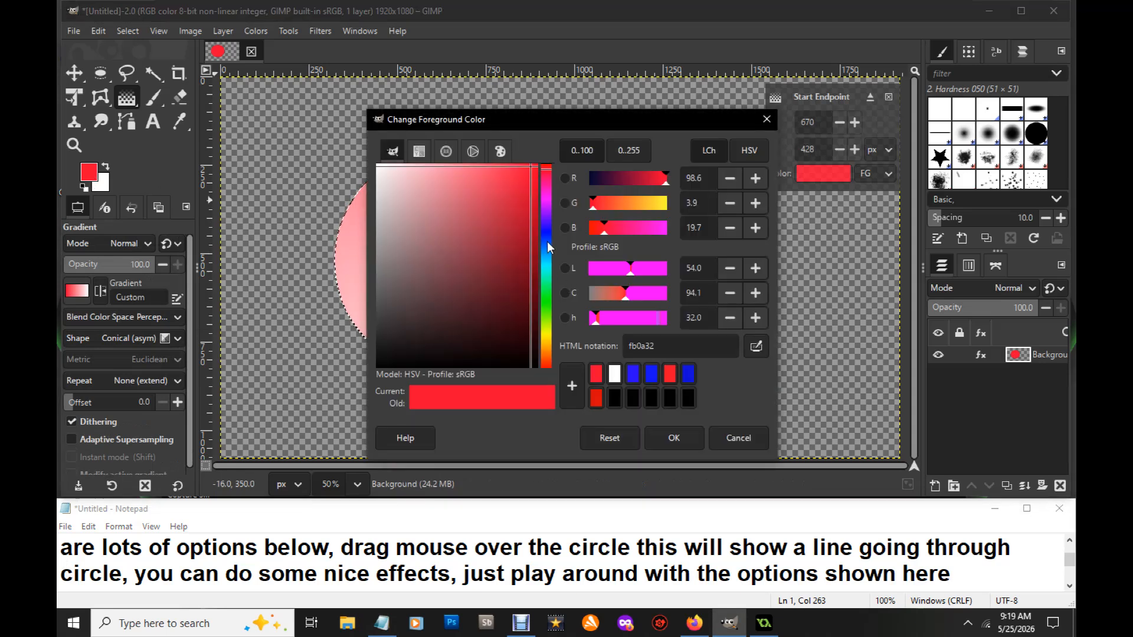
{"action": "left_click", "coordinate": [546, 232]}
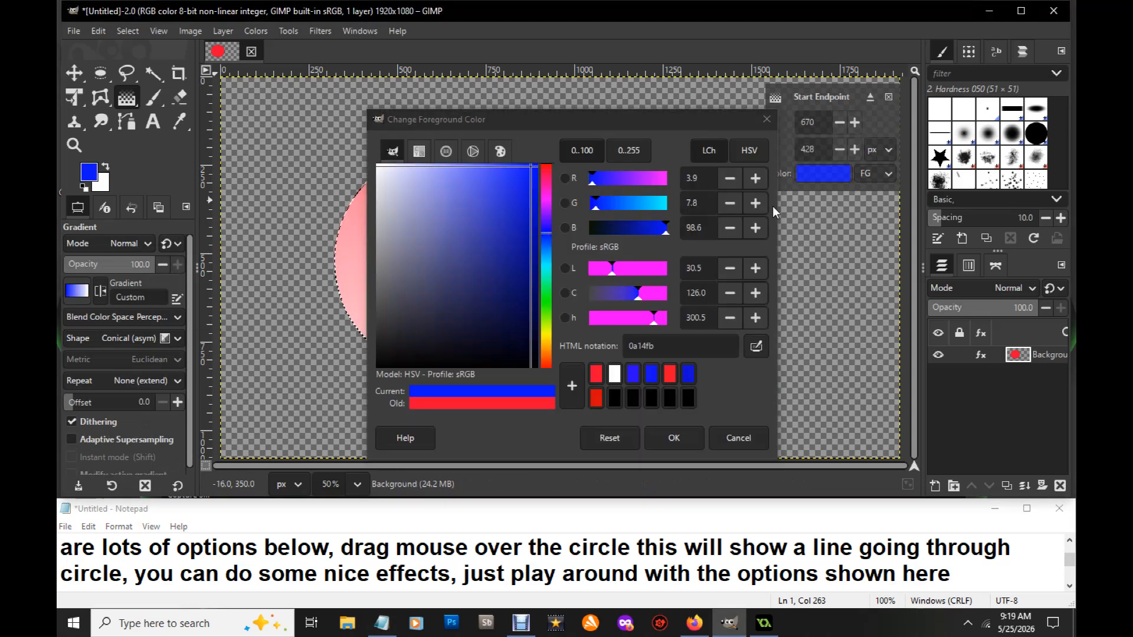
{"action": "left_click", "coordinate": [674, 438]}
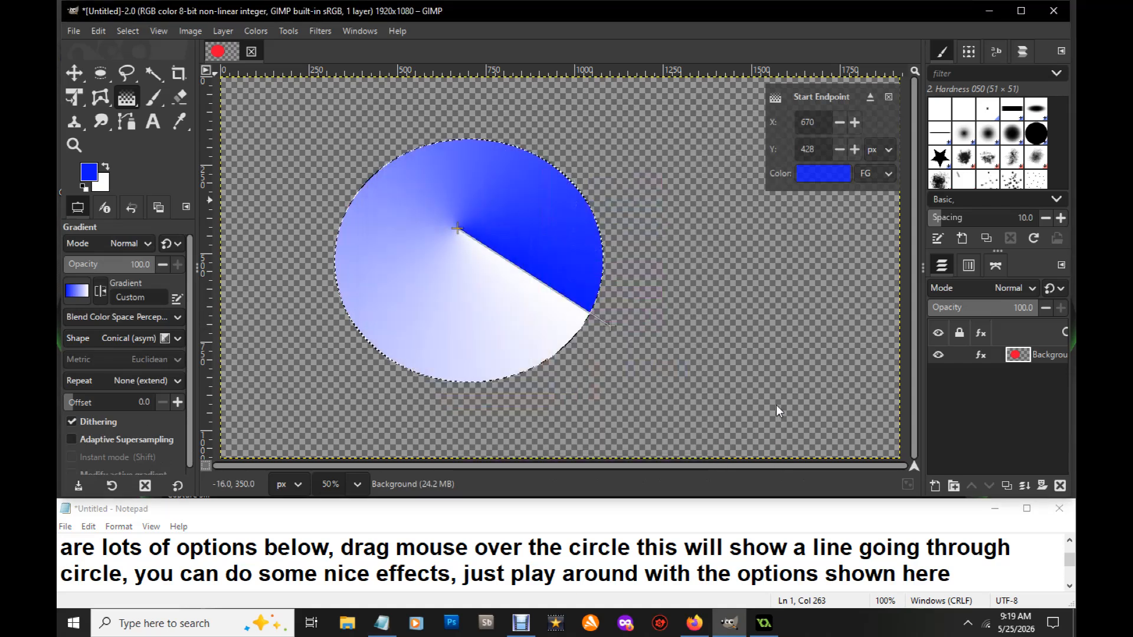
{"action": "left_click_drag", "start_coordinate": [461, 229], "coordinate": [467, 275]}
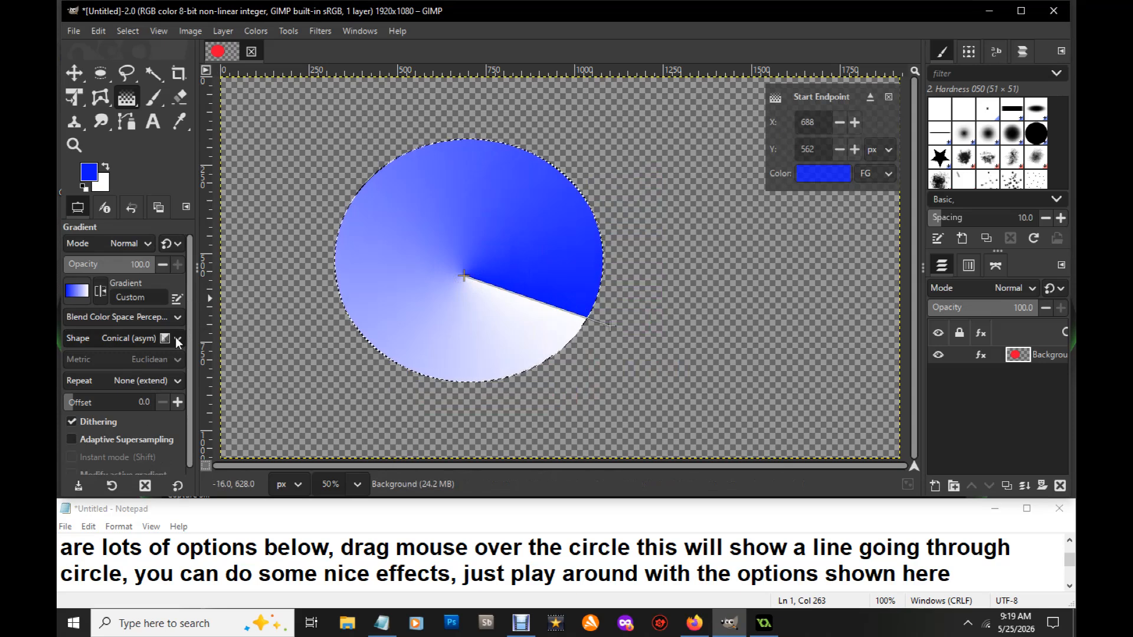
- Try several gradient offset values up to 4.0 and leave the offset at 1.0
{"action": "left_click", "coordinate": [178, 402]}
{"action": "left_click", "coordinate": [178, 403]}
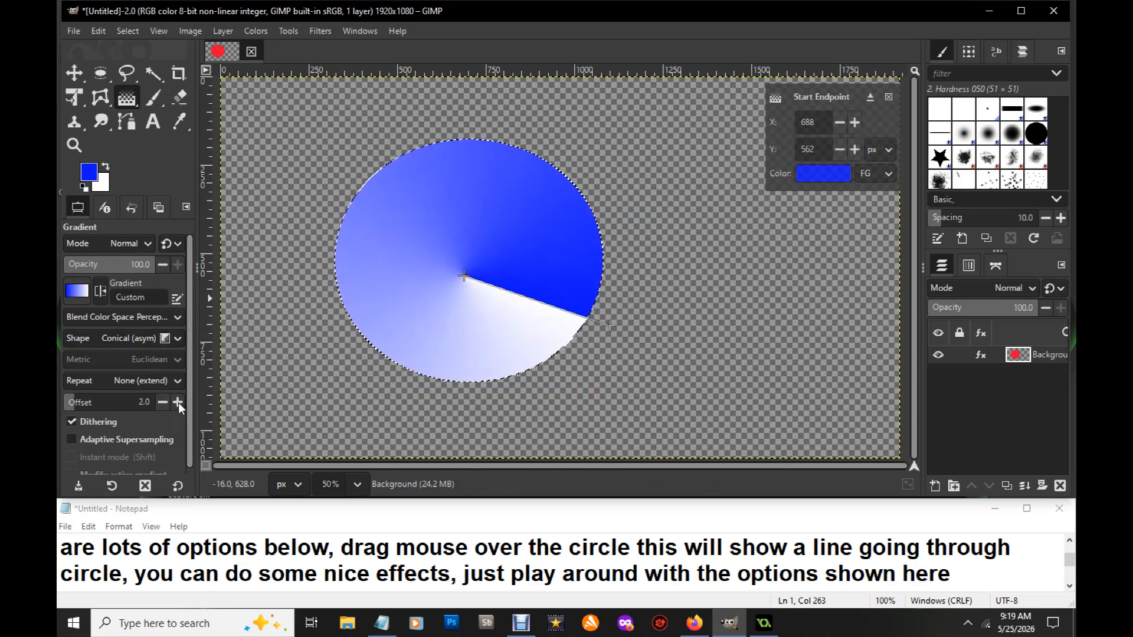
{"action": "left_click", "coordinate": [178, 402]}
{"action": "left_click", "coordinate": [178, 403]}
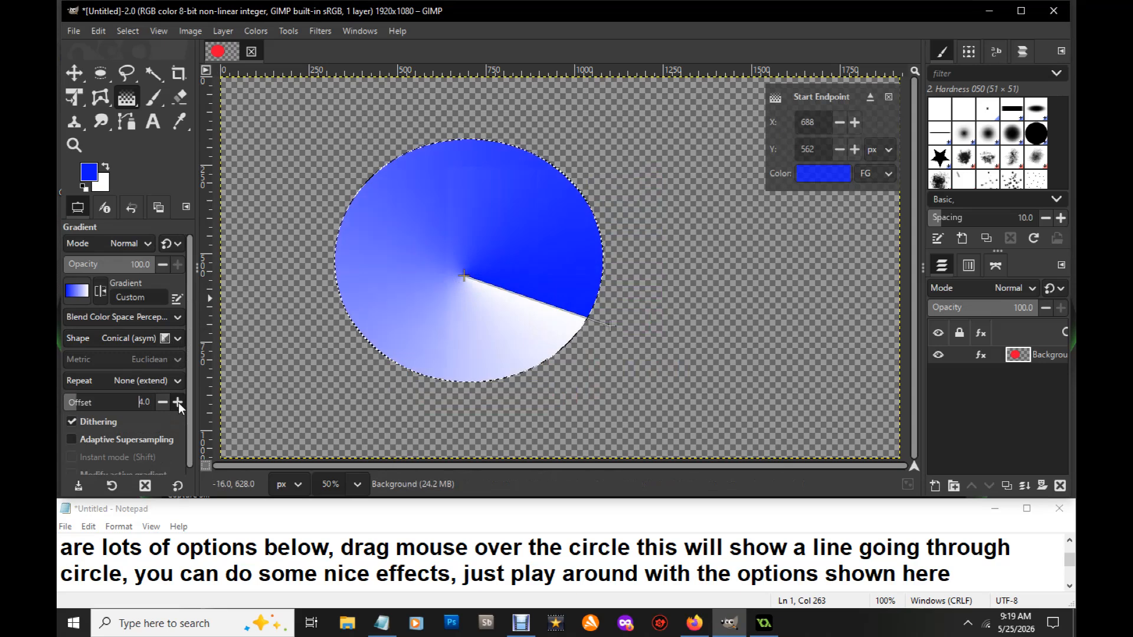
{"action": "left_click", "coordinate": [162, 402]}
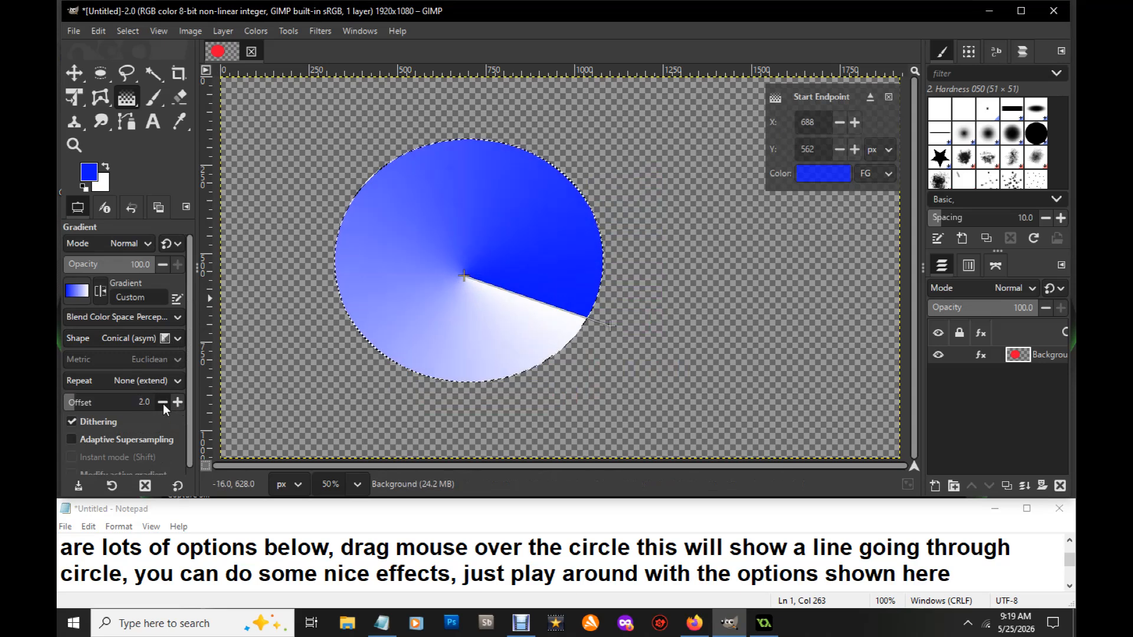
{"action": "left_click", "coordinate": [163, 402]}
{"action": "left_click", "coordinate": [163, 402]}
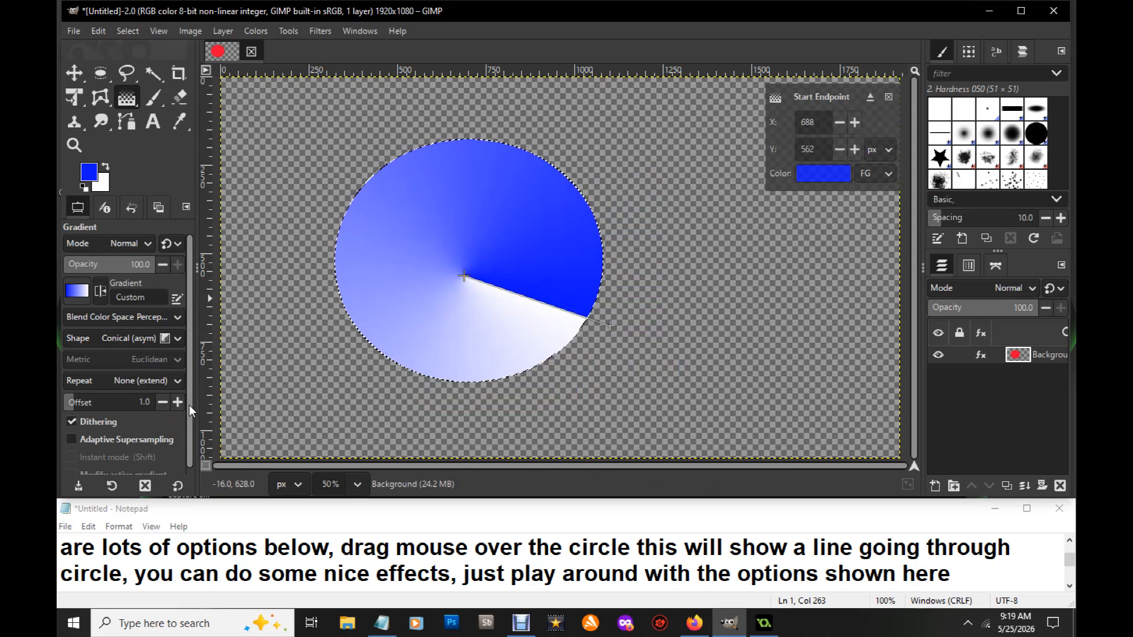
- Enable Adaptive Supersampling for the gradient and set its maximum depth to 5
{"action": "scroll", "coordinate": [189, 419], "scroll_direction": "down", "scroll_amount": 1}
{"action": "left_click", "coordinate": [72, 432]}
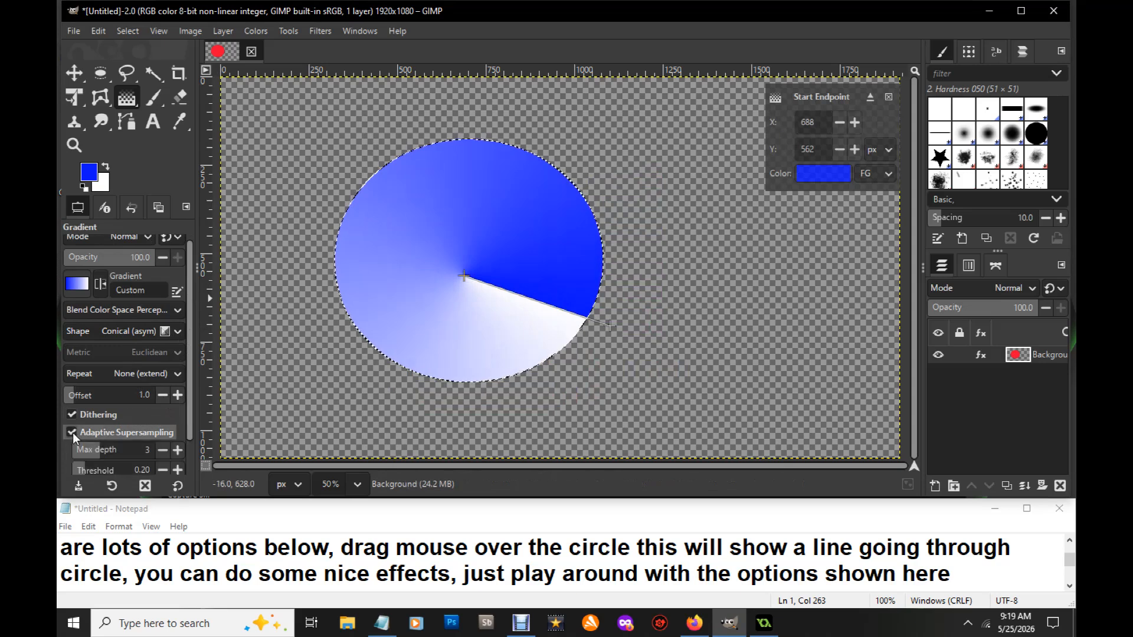
{"action": "left_click", "coordinate": [177, 451]}
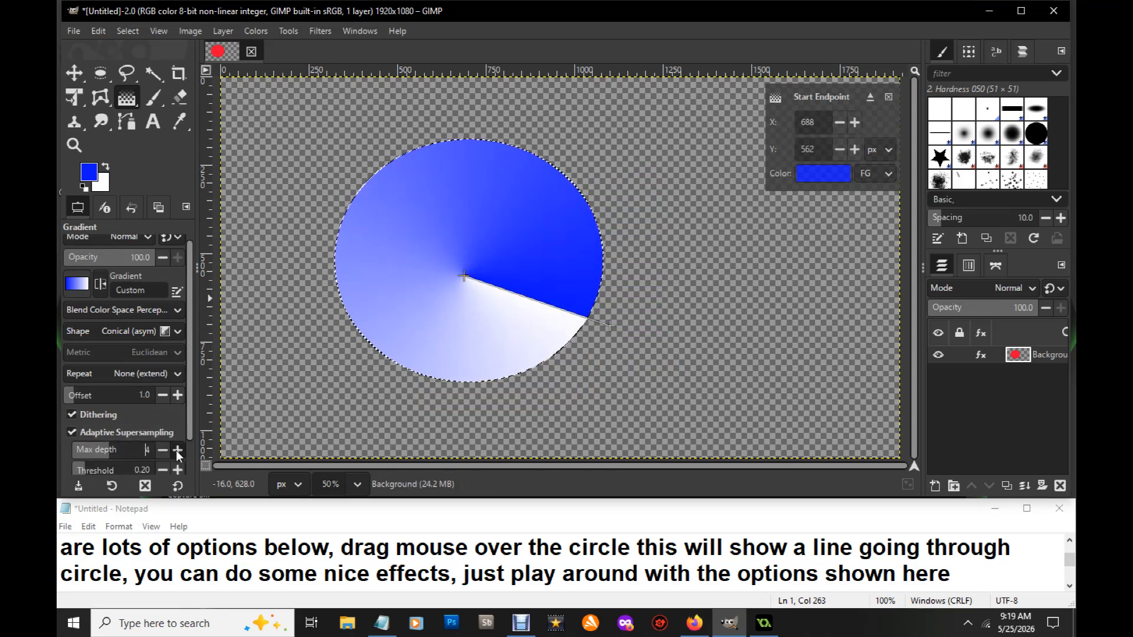
{"action": "left_click", "coordinate": [176, 450]}
- Set the gradient shape to Shaped (angular), with the start point at about X 620, Y 526 and the end point at about X 842, Y 650 px
{"action": "left_click", "coordinate": [177, 332]}
{"action": "left_click", "coordinate": [137, 356]}
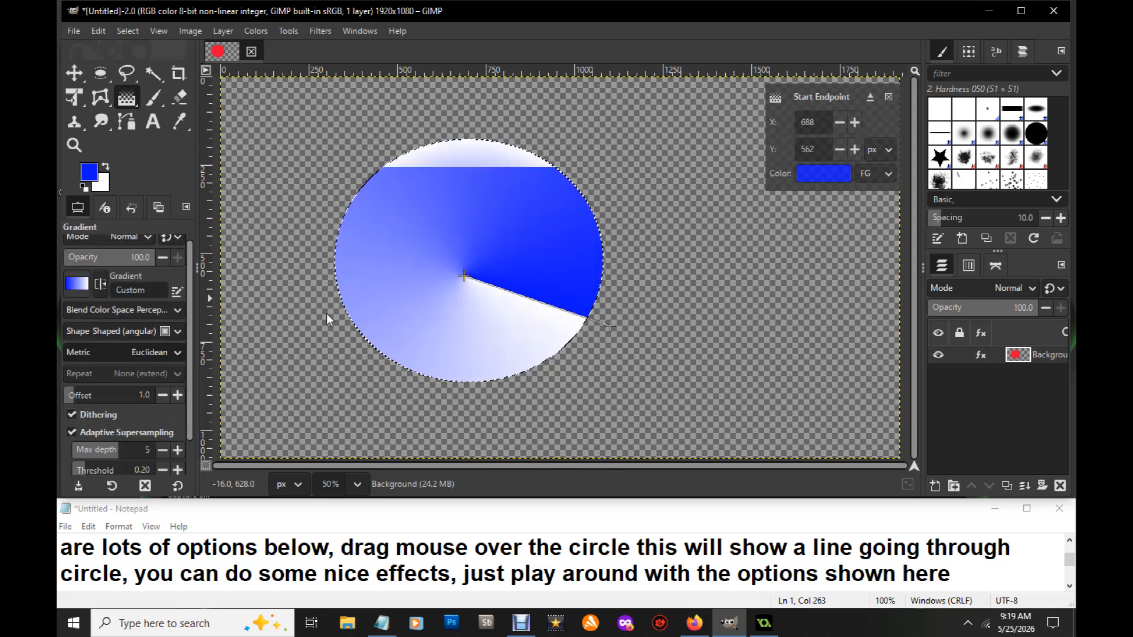
{"action": "mouse_move", "coordinate": [463, 278]}
{"action": "left_mouse_down"}
{"action": "mouse_move", "coordinate": [516, 240]}
{"action": "mouse_move", "coordinate": [440, 256]}
{"action": "mouse_move", "coordinate": [452, 294]}
{"action": "left_mouse_up"}
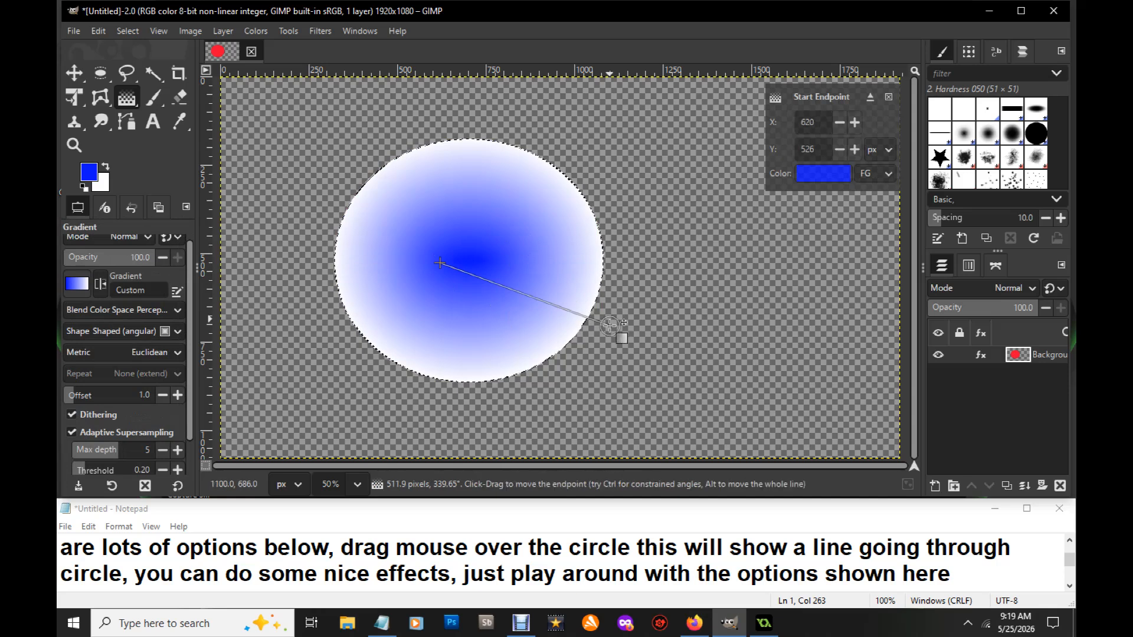
{"action": "left_click_drag", "start_coordinate": [620, 332], "coordinate": [531, 337]}
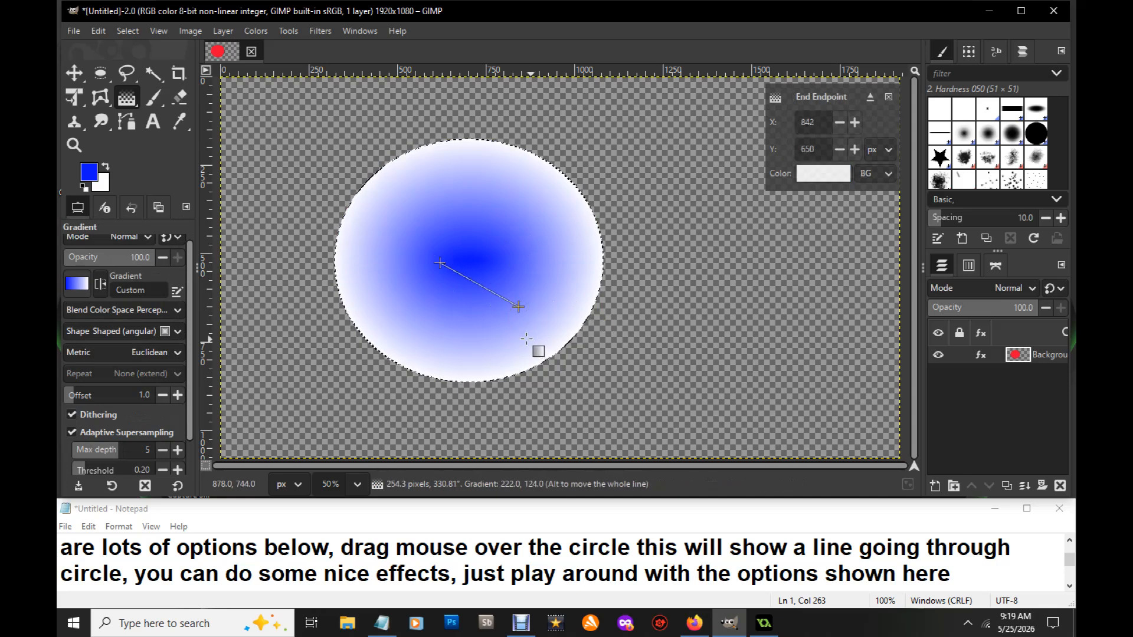
- Try the Shaped (spherical) gradient shape and switch it to Shaped (dimpled)
{"action": "left_click", "coordinate": [175, 331]}
{"action": "left_click", "coordinate": [140, 354]}
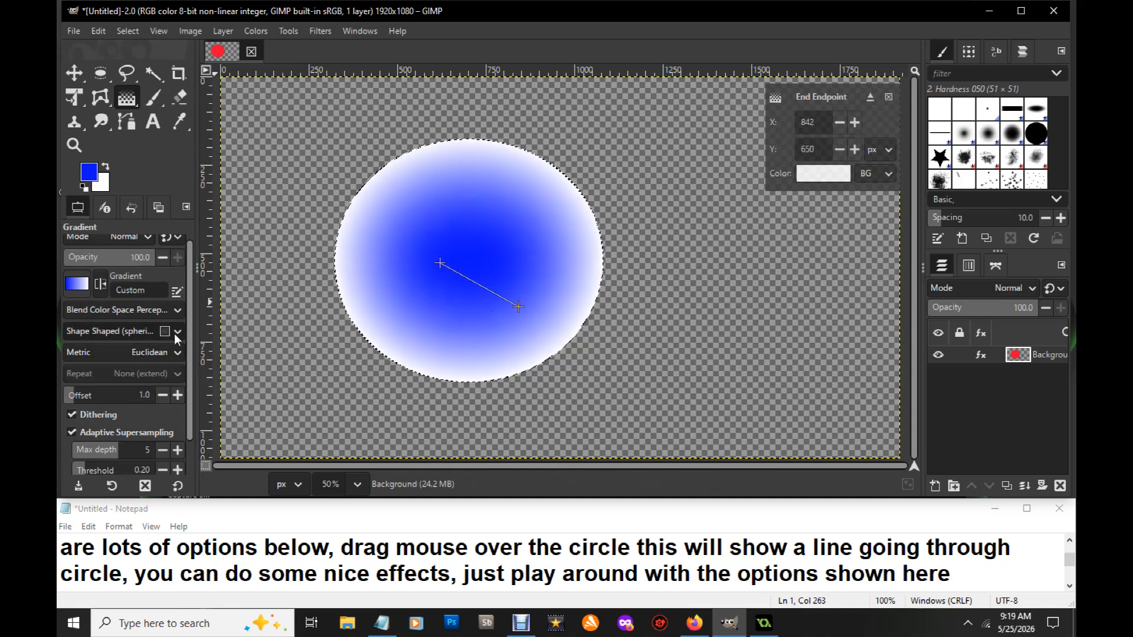
{"action": "left_click", "coordinate": [178, 331]}
{"action": "left_click", "coordinate": [147, 349]}
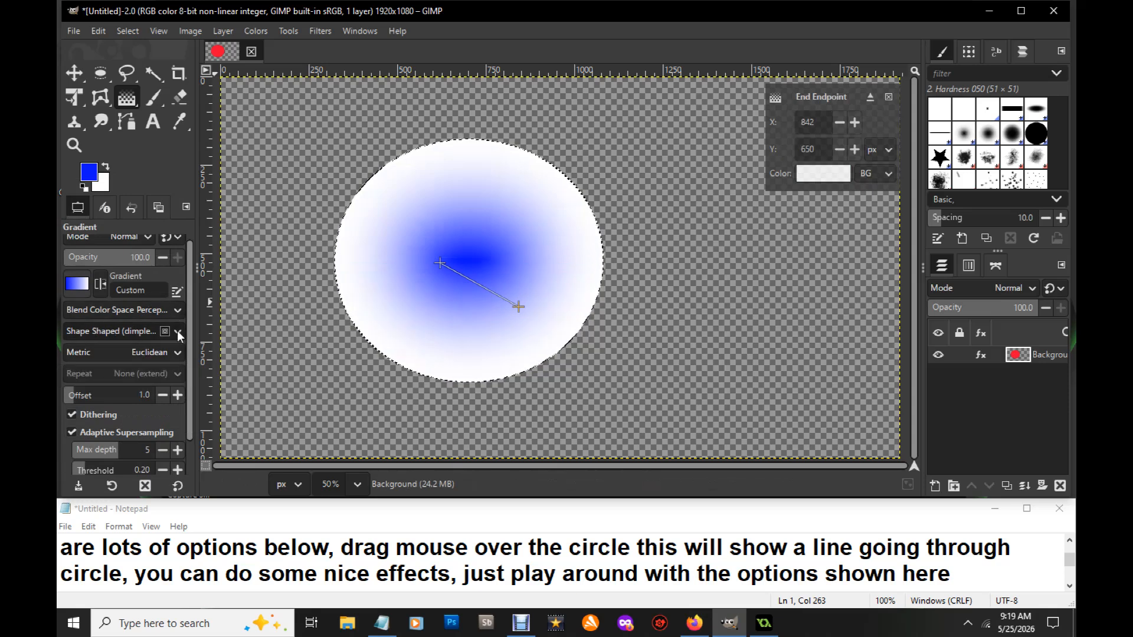
- Try the Spiral (clockwise) gradient shape, with the start point at about X 796, Y 544 and the end point at about X 720, Y 806 px
{"action": "left_click", "coordinate": [177, 331]}
{"action": "left_click", "coordinate": [129, 352]}
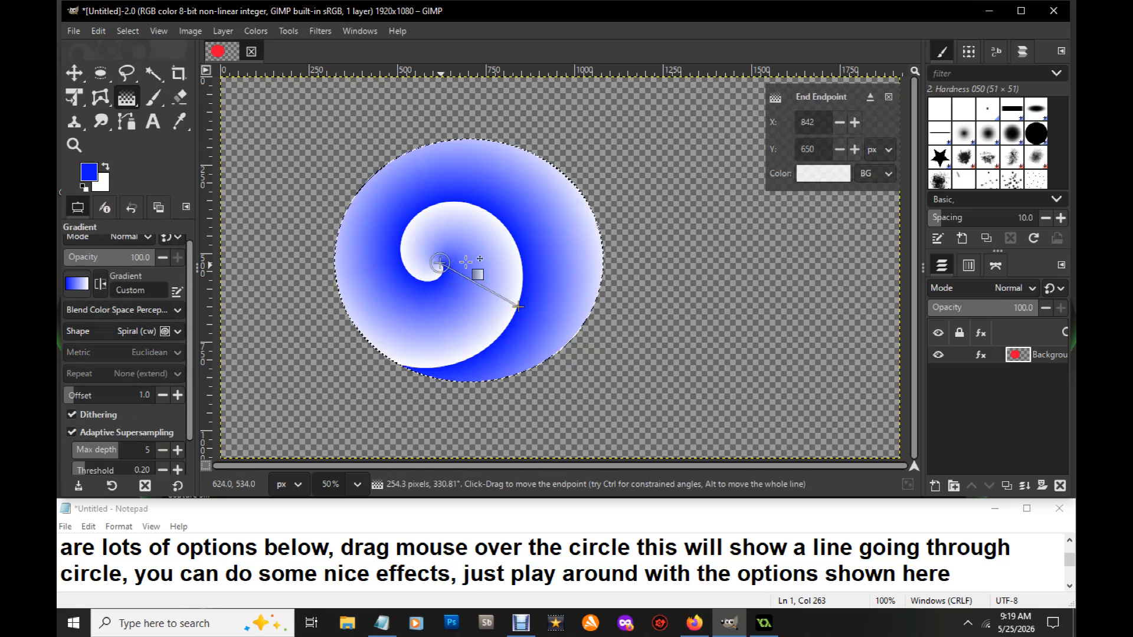
{"action": "left_click_drag", "start_coordinate": [466, 260], "coordinate": [524, 264]}
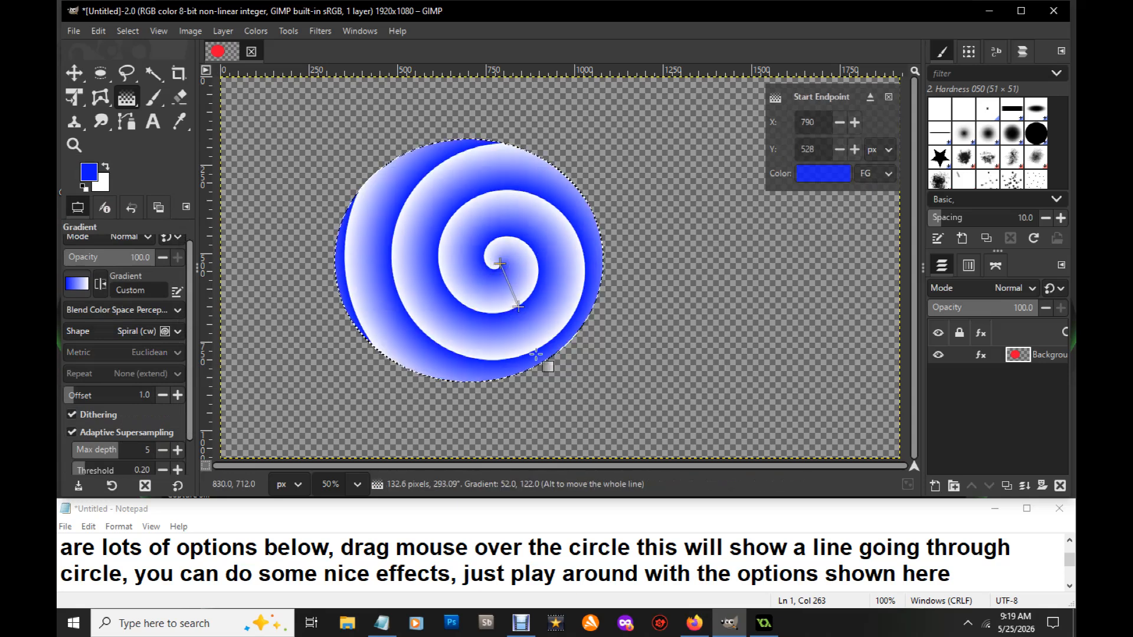
{"action": "left_click_drag", "start_coordinate": [518, 306], "coordinate": [475, 361]}
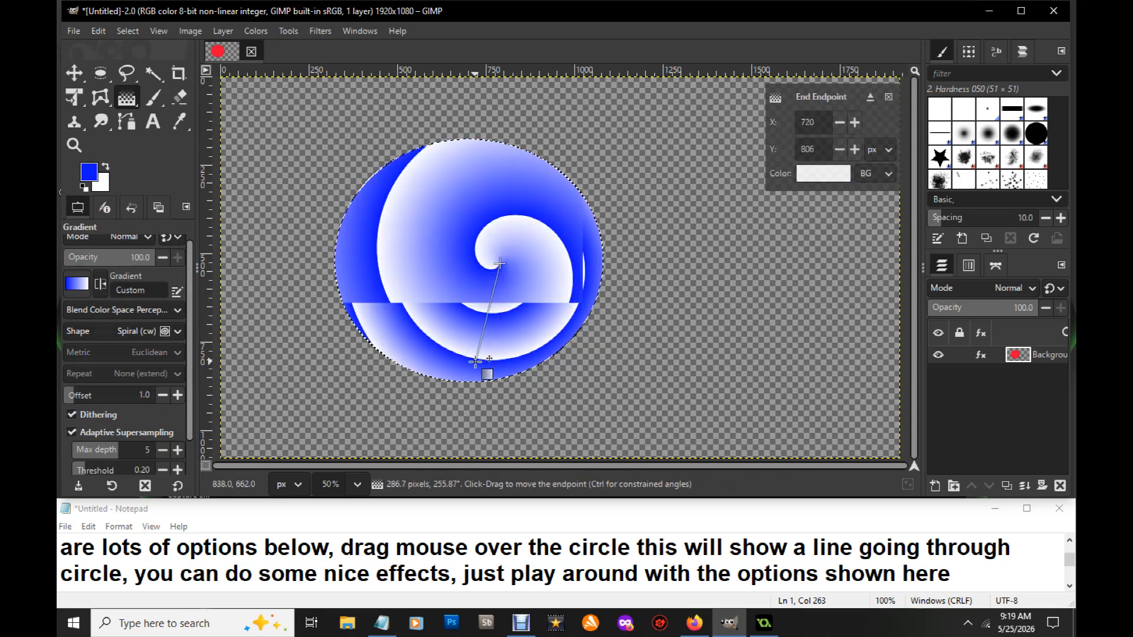
{"action": "left_click", "coordinate": [497, 265]}
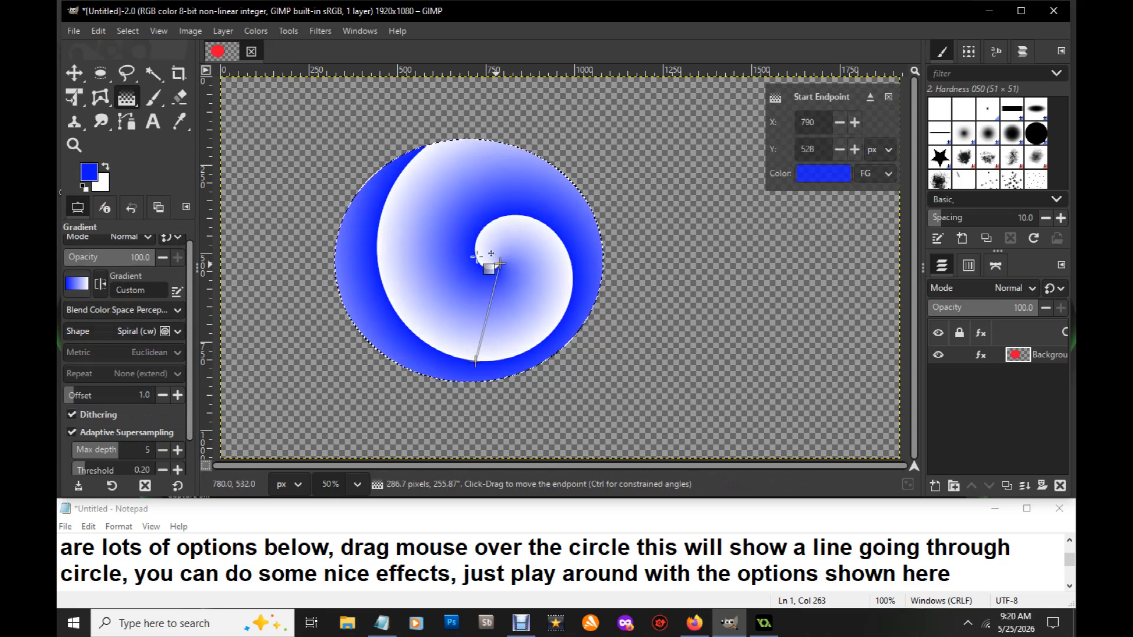
{"action": "left_click_drag", "start_coordinate": [477, 257], "coordinate": [502, 269]}
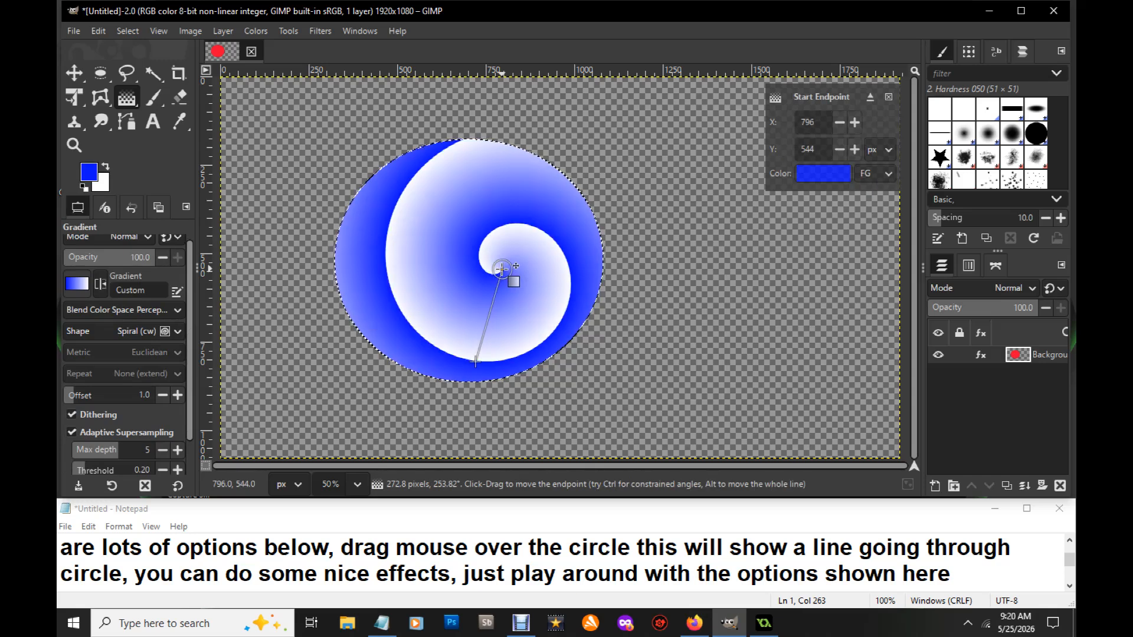
- Set the gradient shape to Spiral (counter-clockwise), with the start point at about X 740, Y 522 and the end point at about X 840, Y 902 px
{"action": "left_click", "coordinate": [178, 331]}
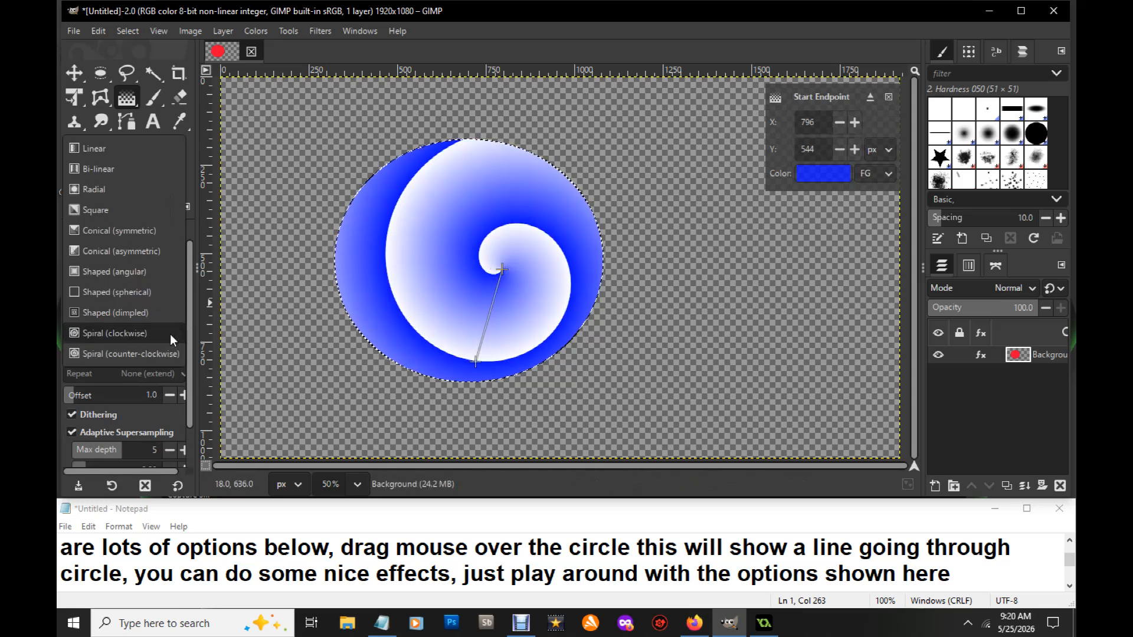
{"action": "left_click", "coordinate": [137, 354]}
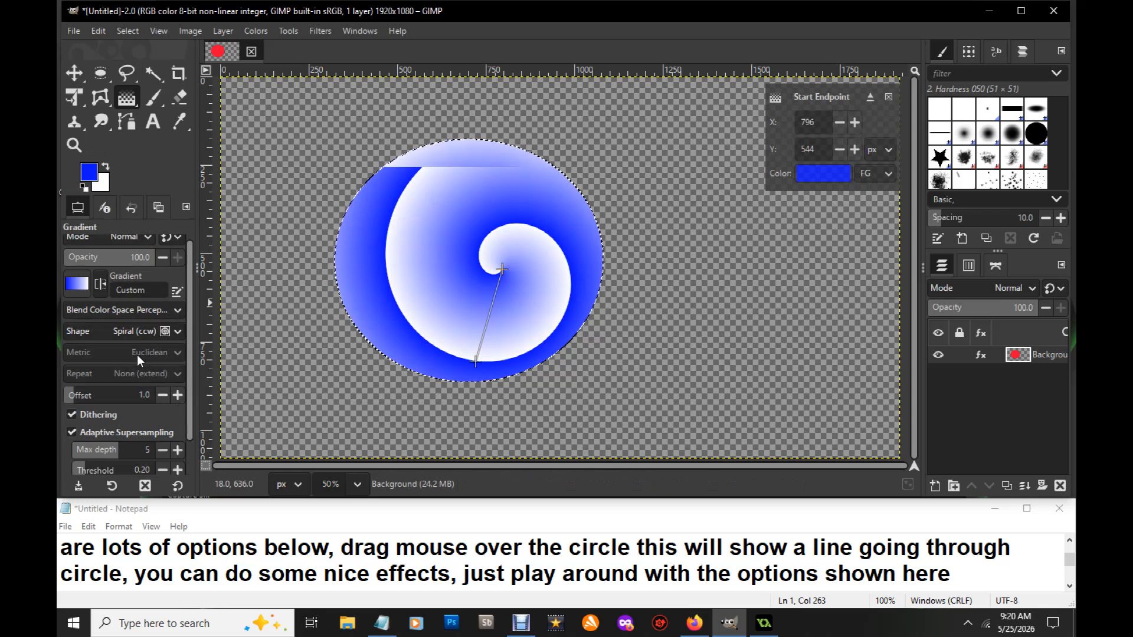
{"action": "left_click_drag", "start_coordinate": [502, 269], "coordinate": [415, 230]}
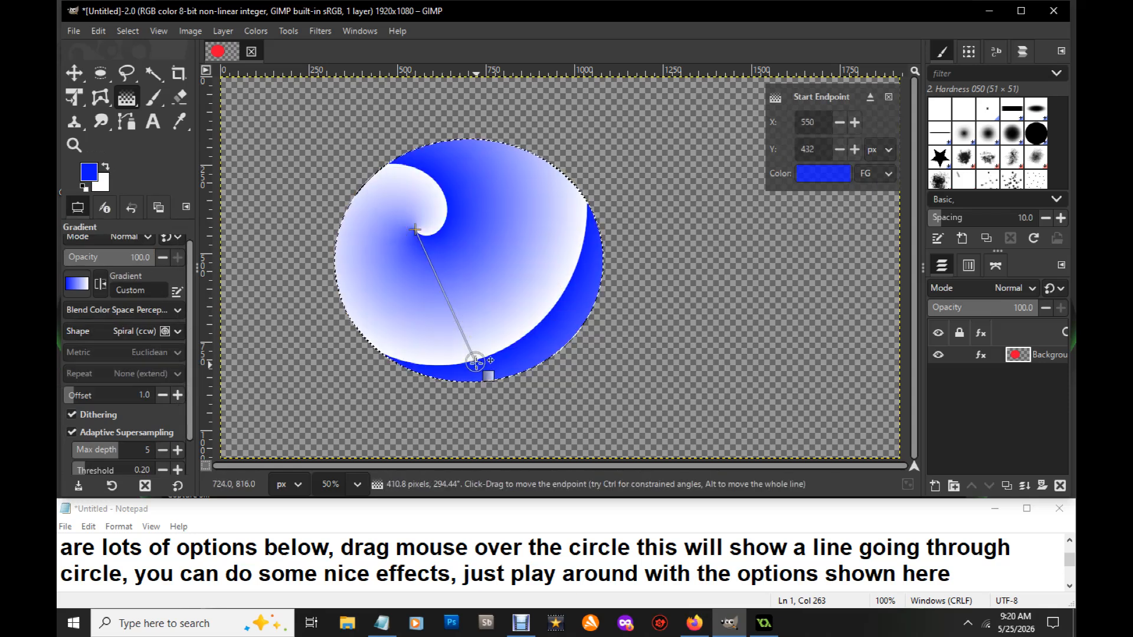
{"action": "left_click_drag", "start_coordinate": [475, 362], "coordinate": [517, 396]}
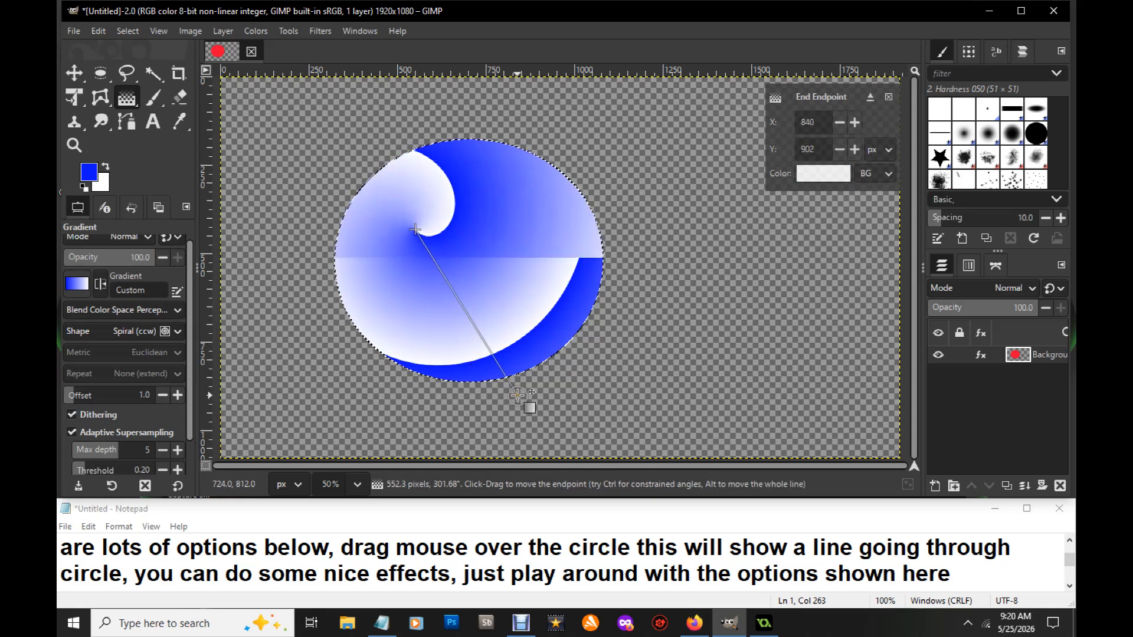
{"action": "left_click_drag", "start_coordinate": [415, 230], "coordinate": [484, 261]}
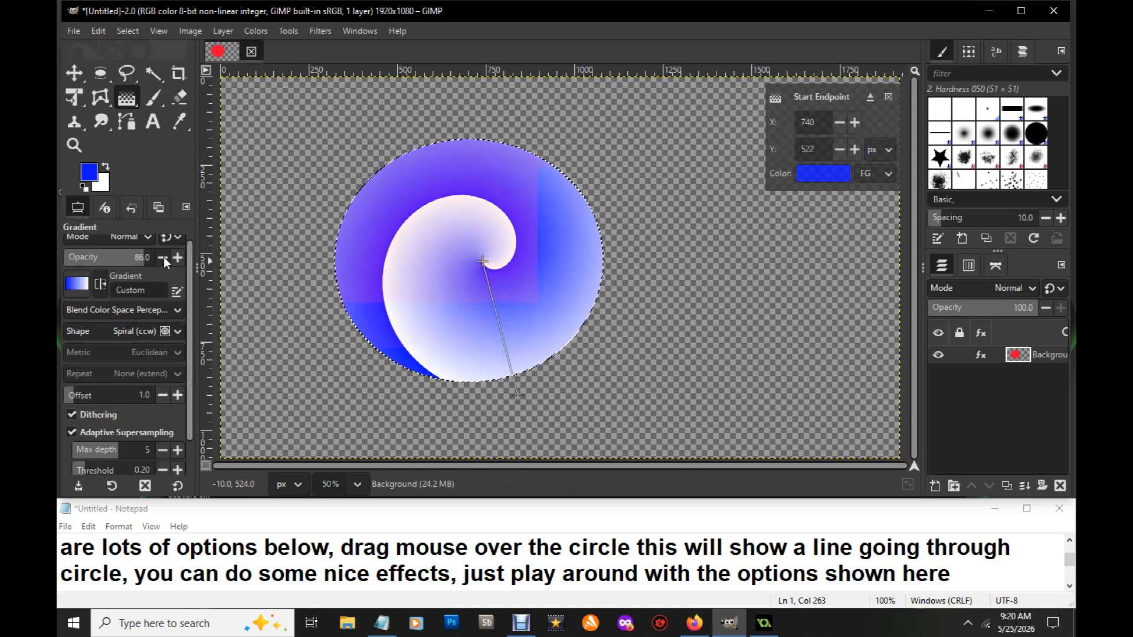
- Try a low gradient opacity of about 12 and a nearly full opacity of 99
{"action": "left_click", "coordinate": [124, 257]}
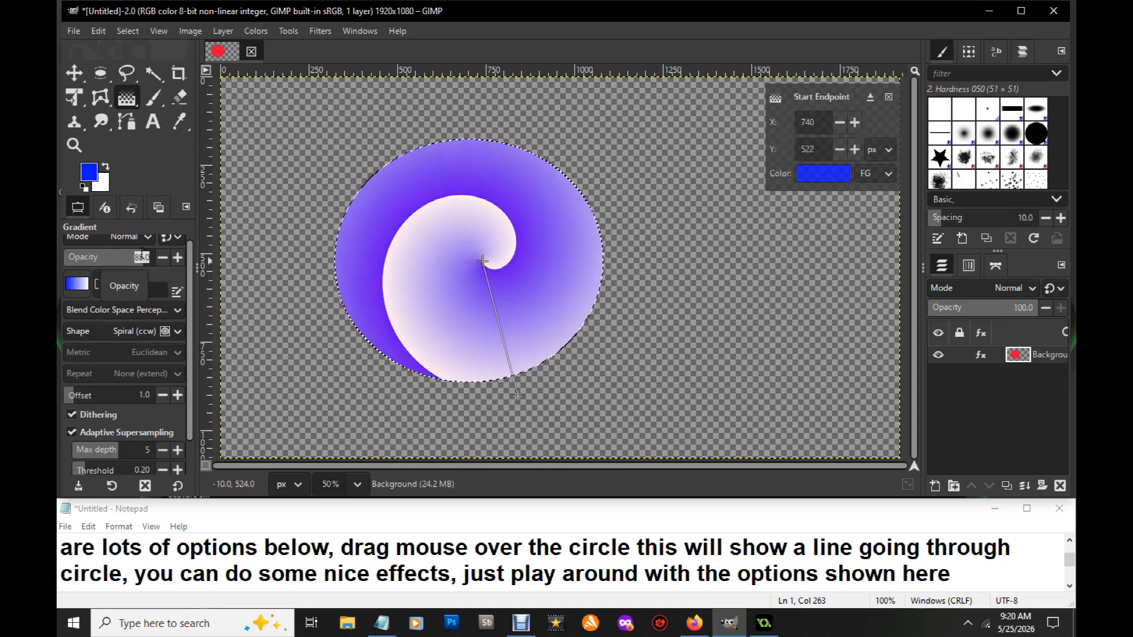
{"action": "type", "text": "20"}
{"action": "left_click", "coordinate": [177, 257]}
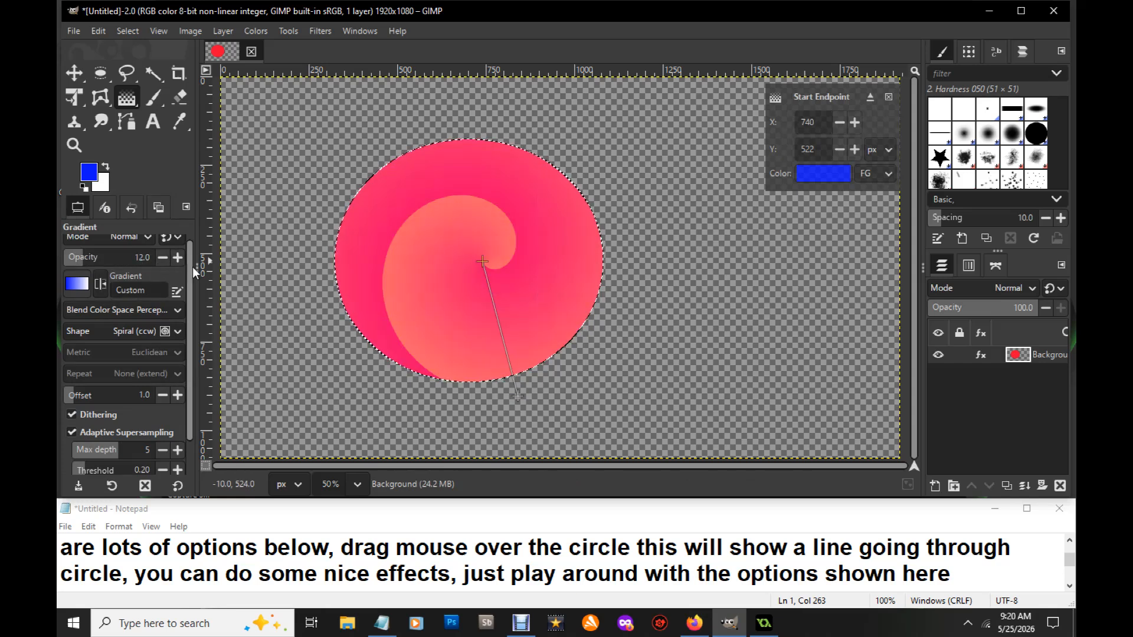
{"action": "scroll", "coordinate": [186, 263], "scroll_direction": "up", "scroll_amount": 1}
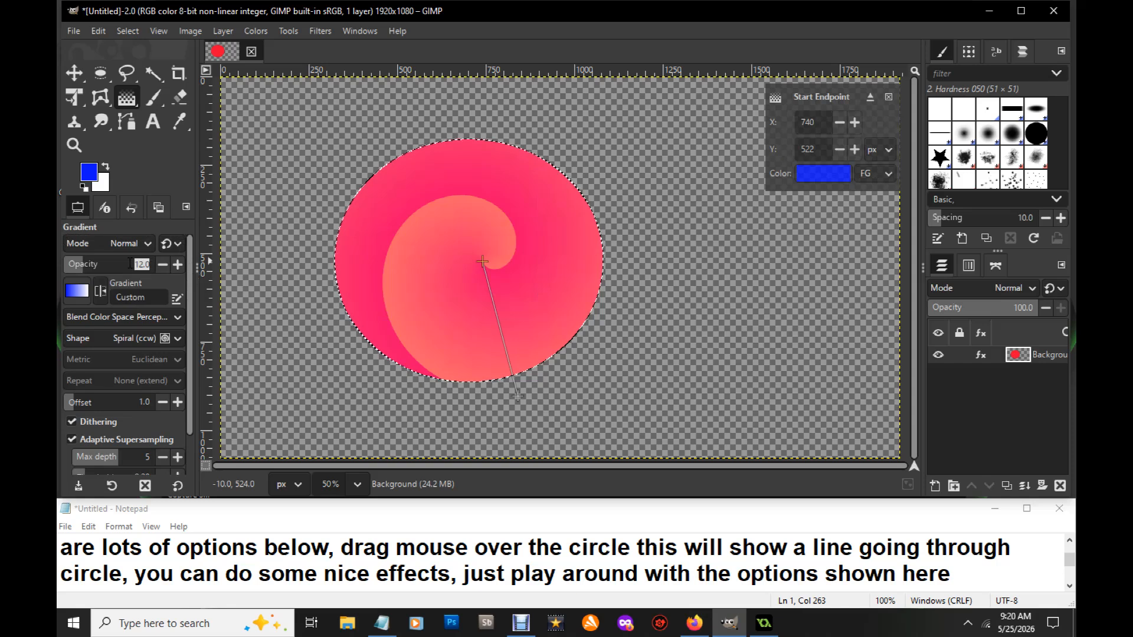
{"action": "type", "text": "100"}
{"action": "left_click", "coordinate": [161, 265]}
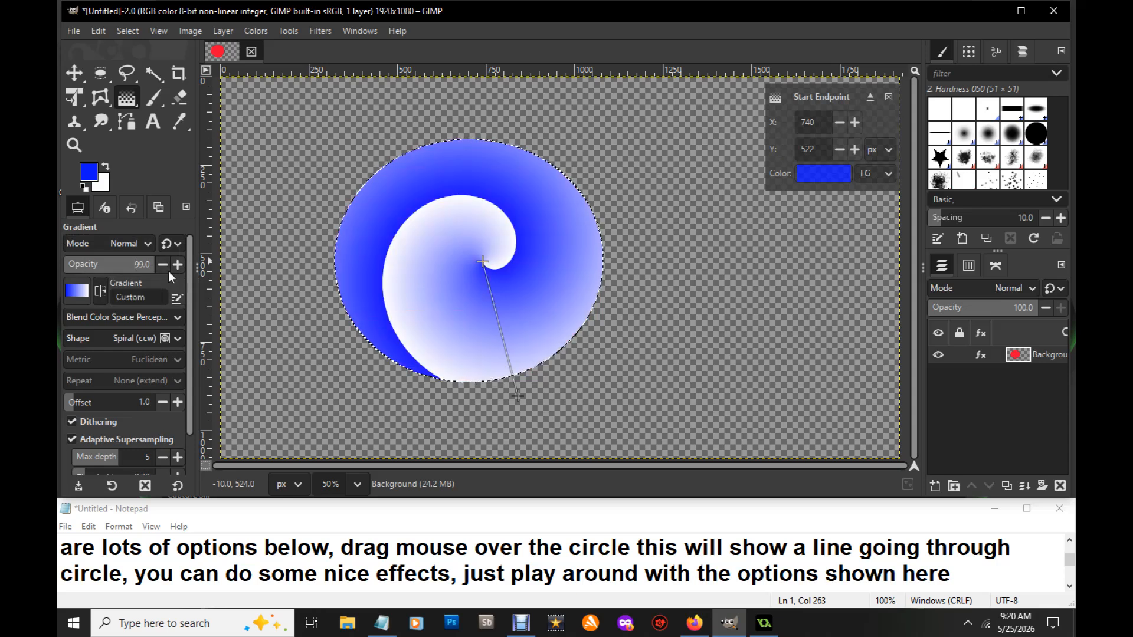
- Set the gradient's opacity to 50
{"action": "left_click_drag", "start_coordinate": [151, 263], "coordinate": [133, 264]}
{"action": "type", "text": "50"}
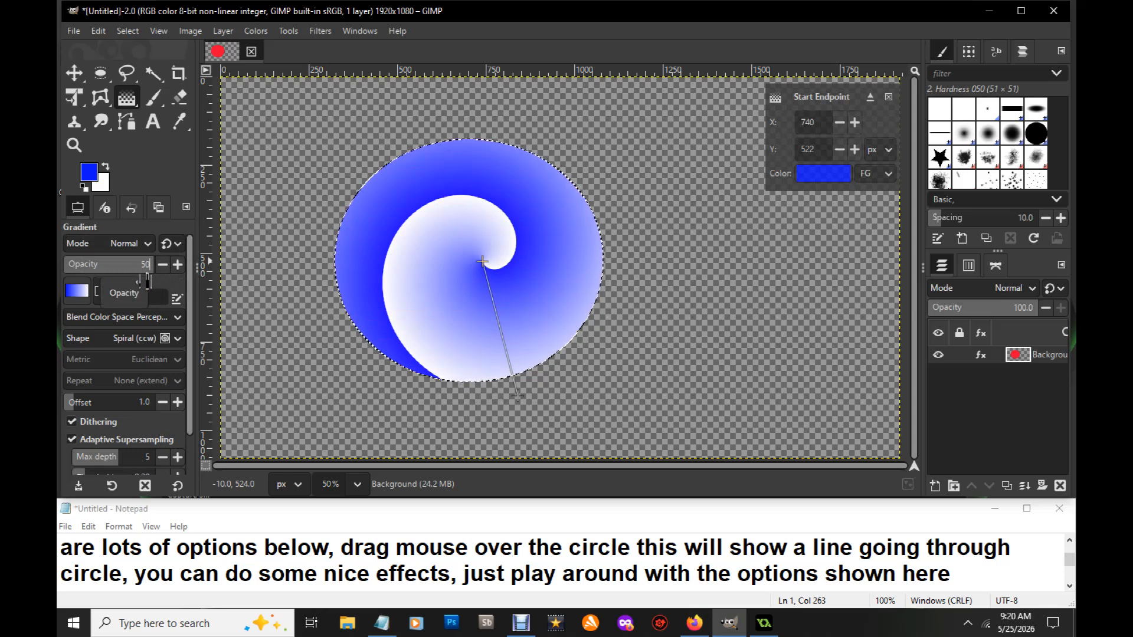
{"action": "key", "text": "Return"}
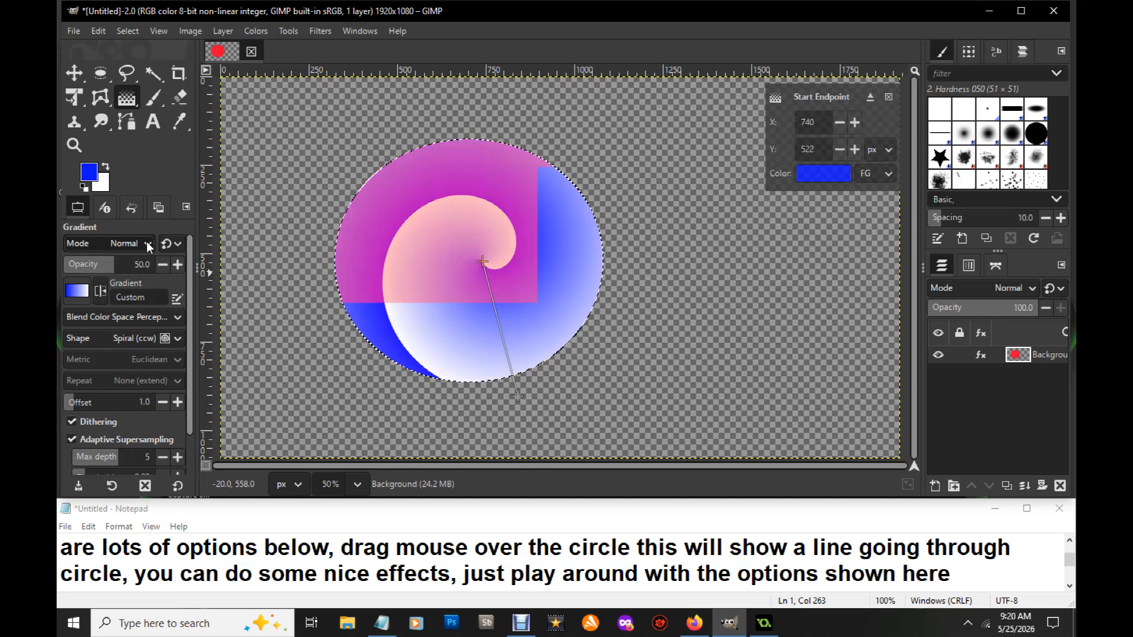
- Try the Dissolve, Behind, Erase, Dodge and Burn blend modes on the spiral gradient
{"action": "left_click", "coordinate": [147, 243]}
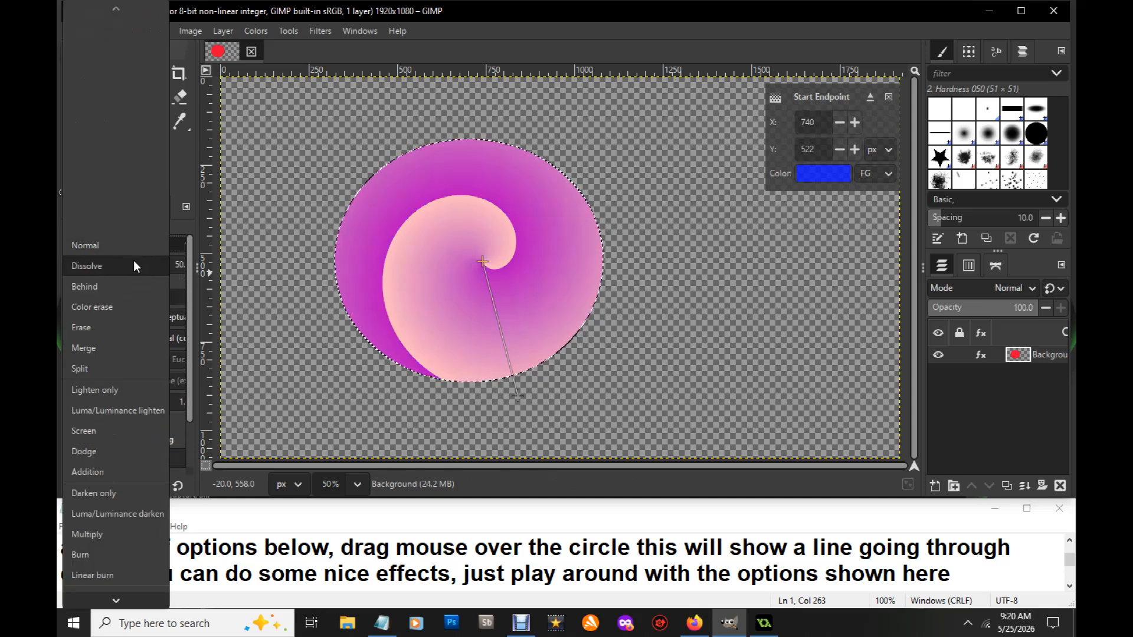
{"action": "left_click", "coordinate": [133, 266]}
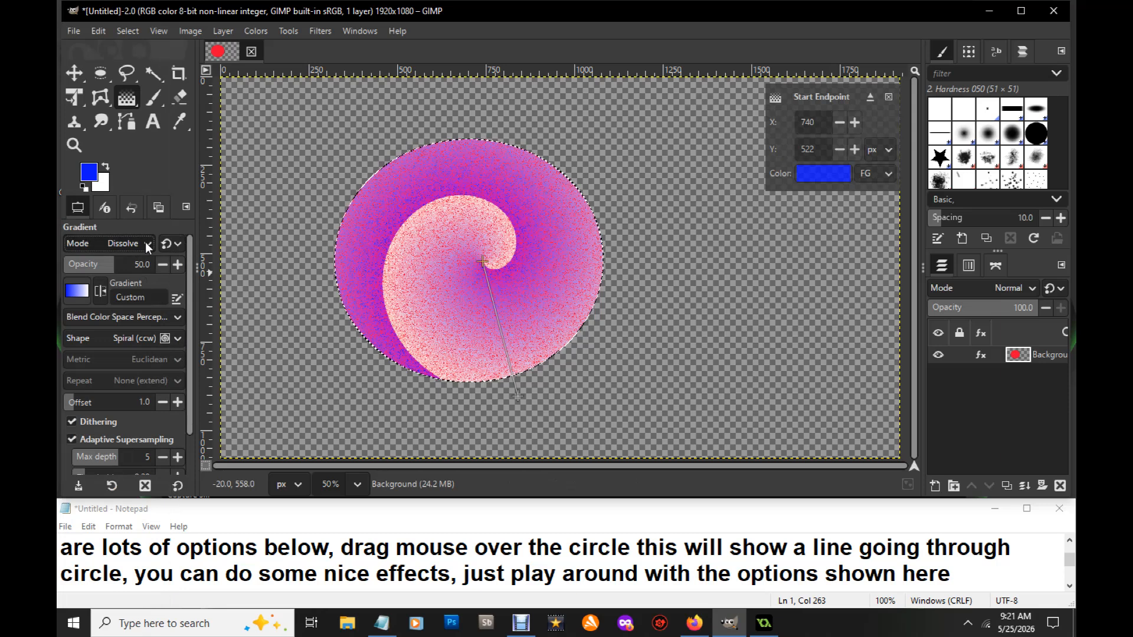
{"action": "left_click", "coordinate": [147, 242]}
{"action": "left_click", "coordinate": [130, 268]}
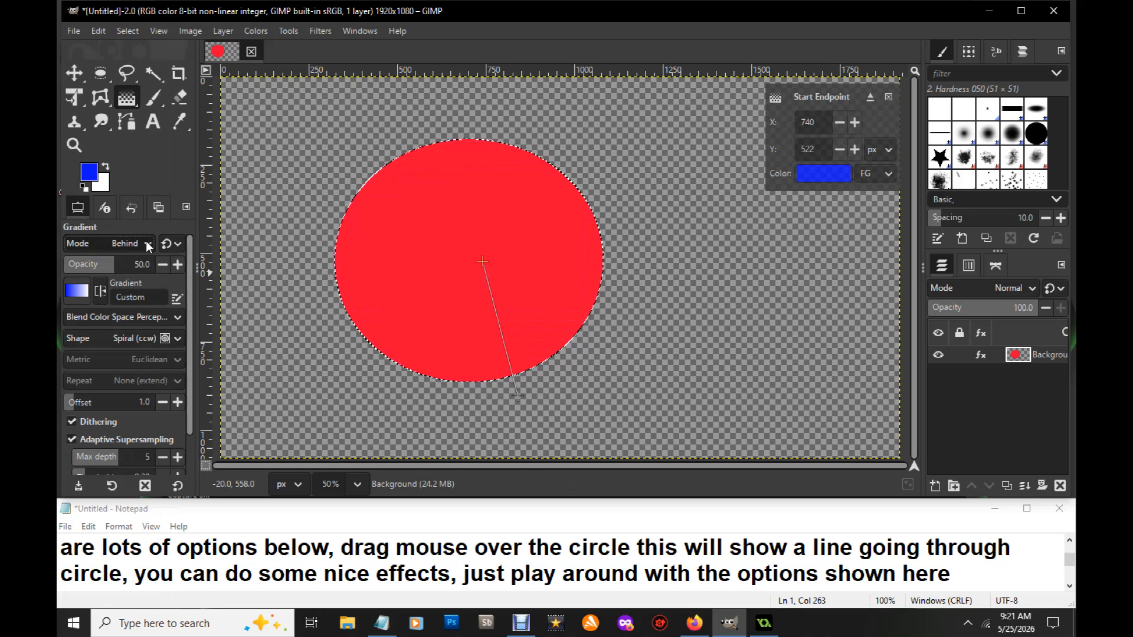
{"action": "left_click", "coordinate": [149, 245]}
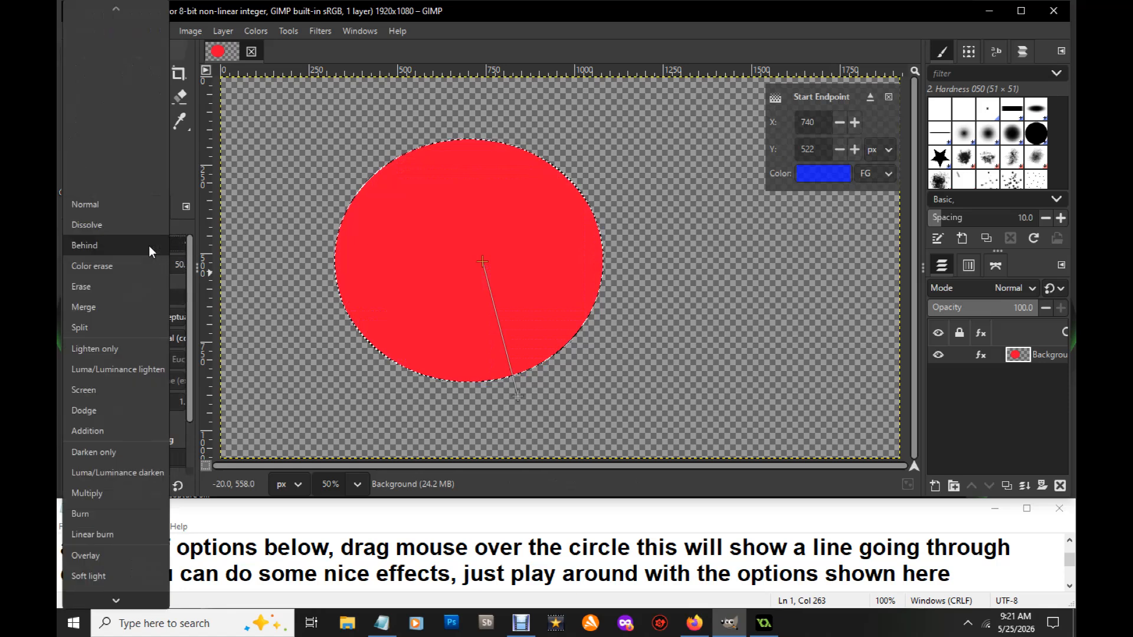
{"action": "left_click", "coordinate": [125, 287]}
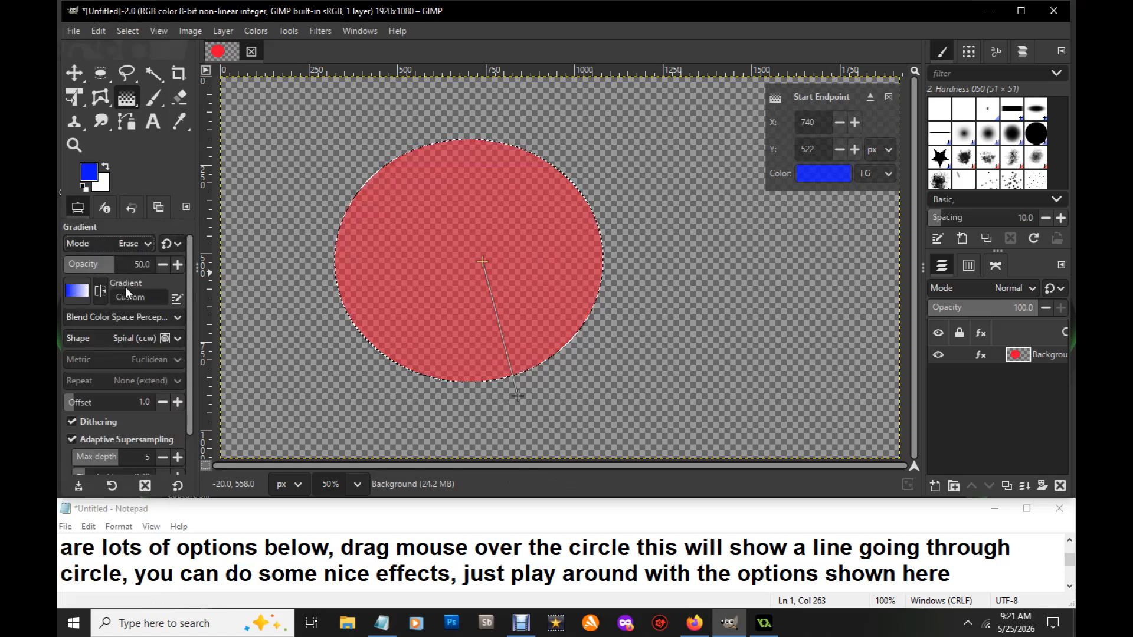
{"action": "left_click", "coordinate": [151, 245]}
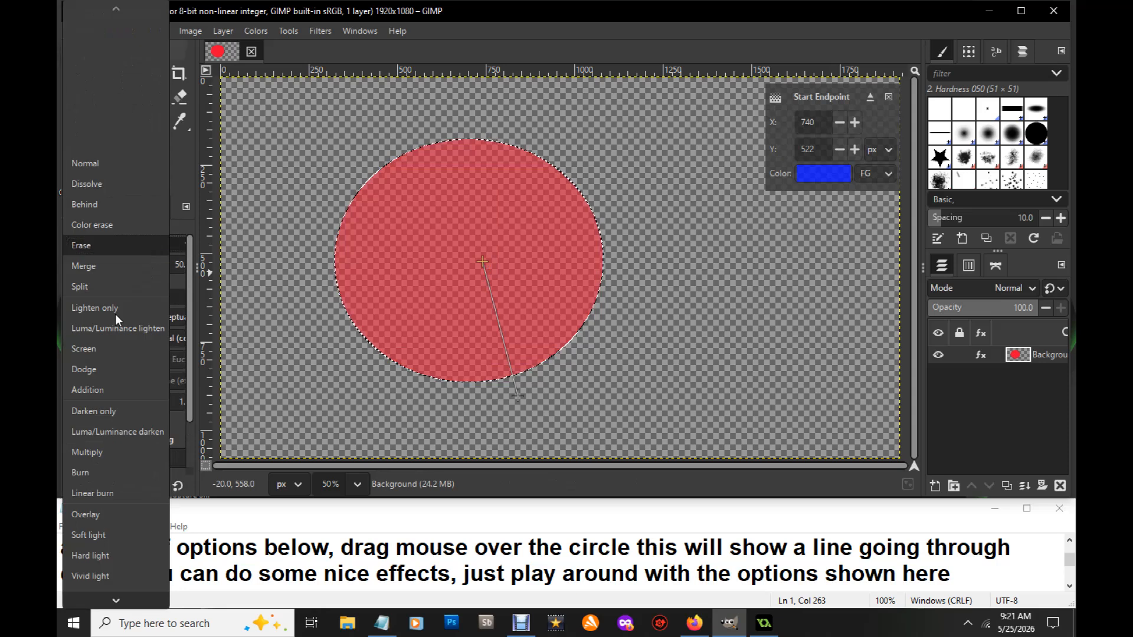
{"action": "left_click", "coordinate": [101, 372]}
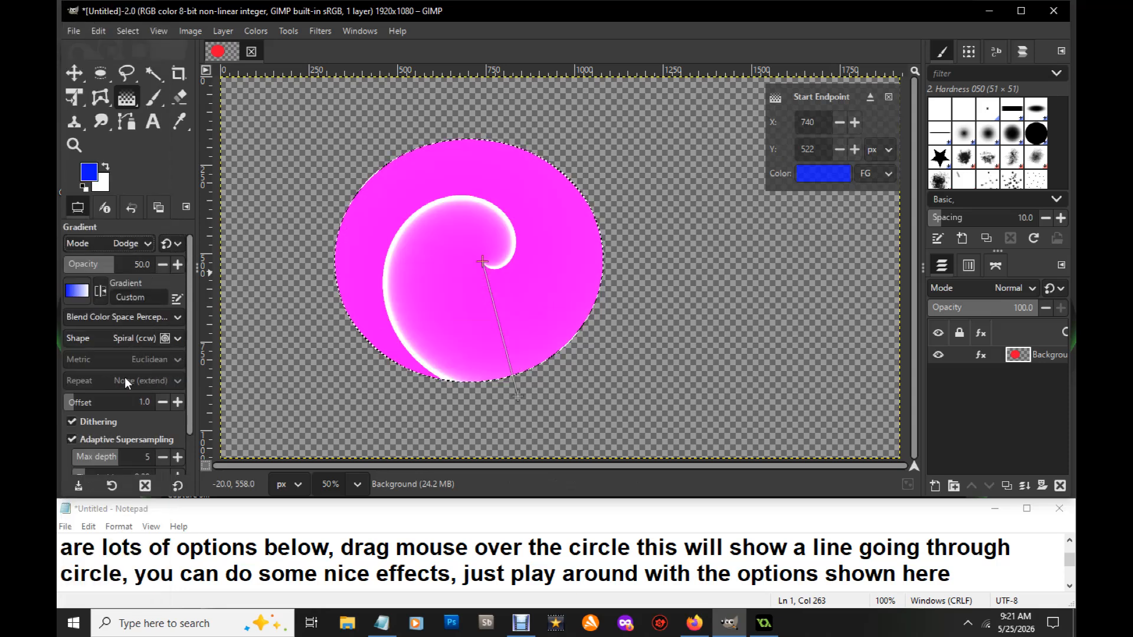
{"action": "left_click", "coordinate": [149, 245]}
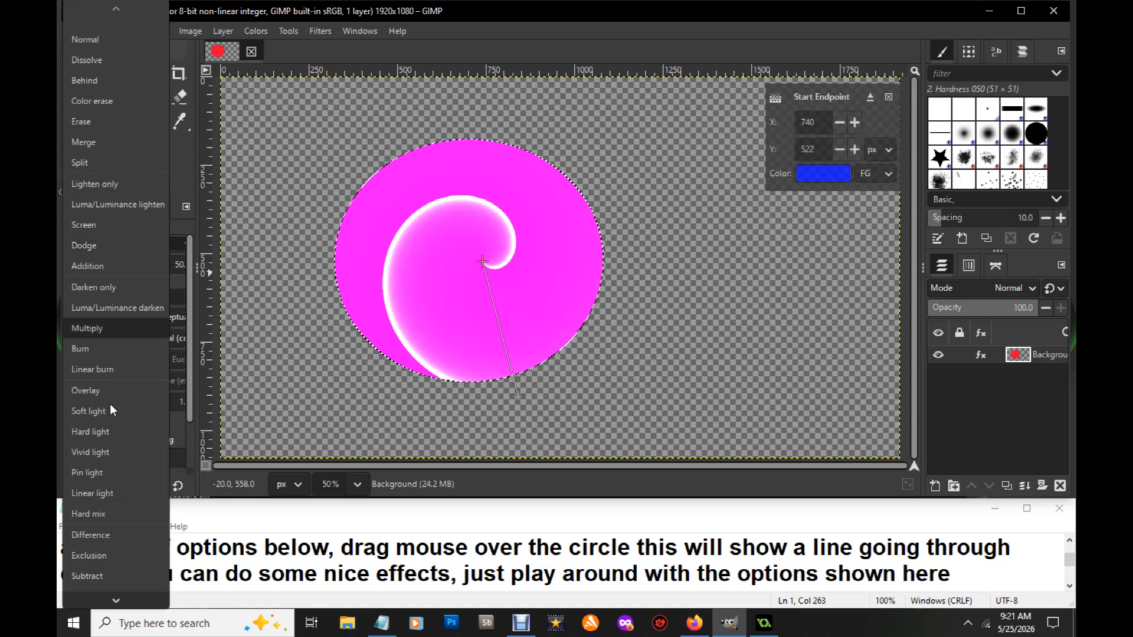
{"action": "left_click", "coordinate": [97, 349]}
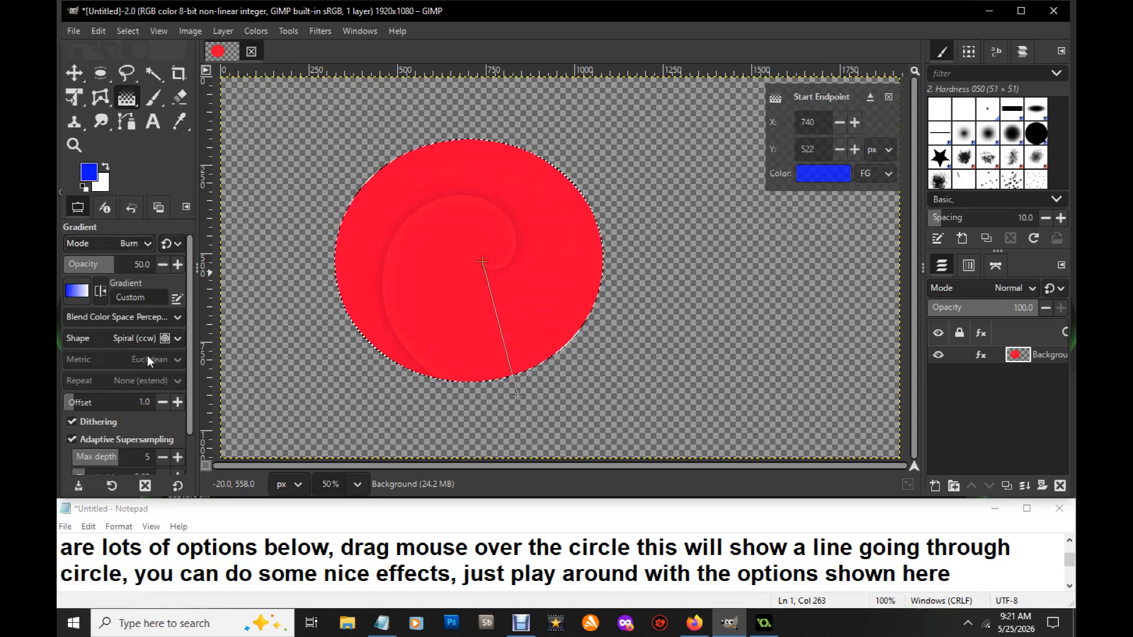
- Set the gradient's blend mode to Divide and shift its start point to about X 744, Y 530 px
{"action": "left_click", "coordinate": [147, 244]}
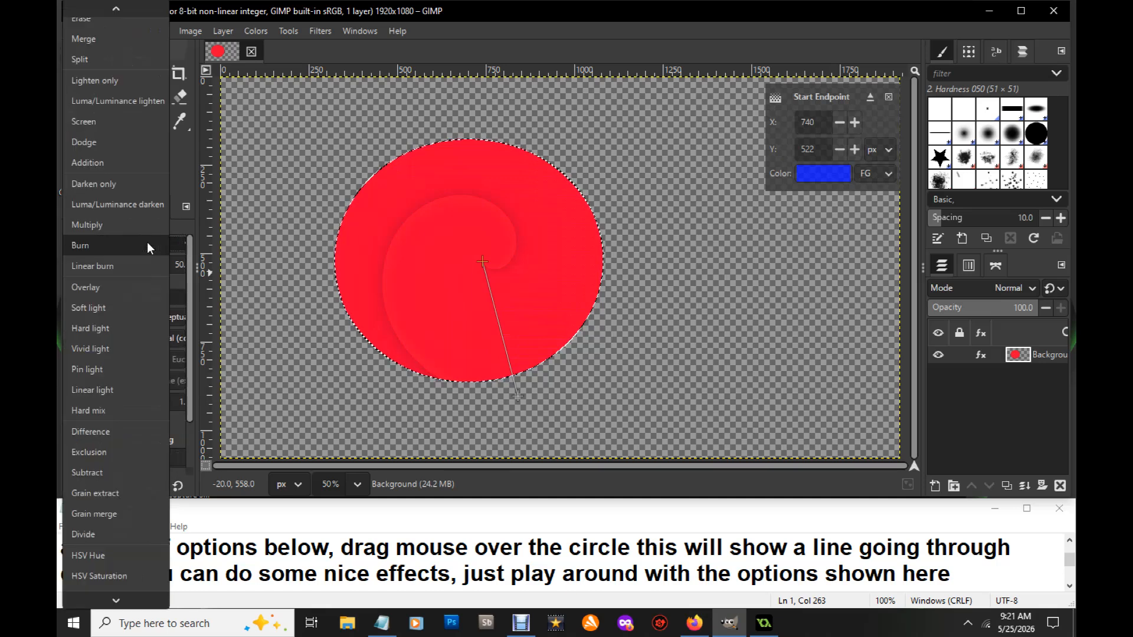
{"action": "left_click", "coordinate": [97, 533]}
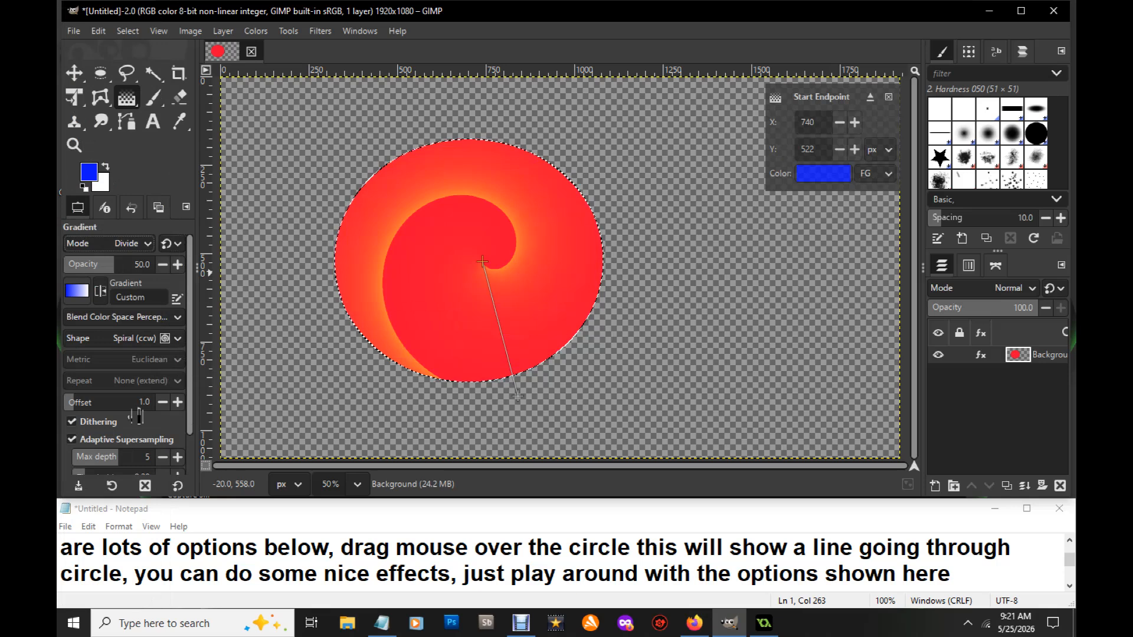
{"action": "mouse_move", "coordinate": [482, 262]}
{"action": "left_mouse_down"}
{"action": "mouse_move", "coordinate": [420, 273]}
{"action": "mouse_move", "coordinate": [525, 261]}
{"action": "mouse_move", "coordinate": [484, 264]}
{"action": "left_mouse_up"}
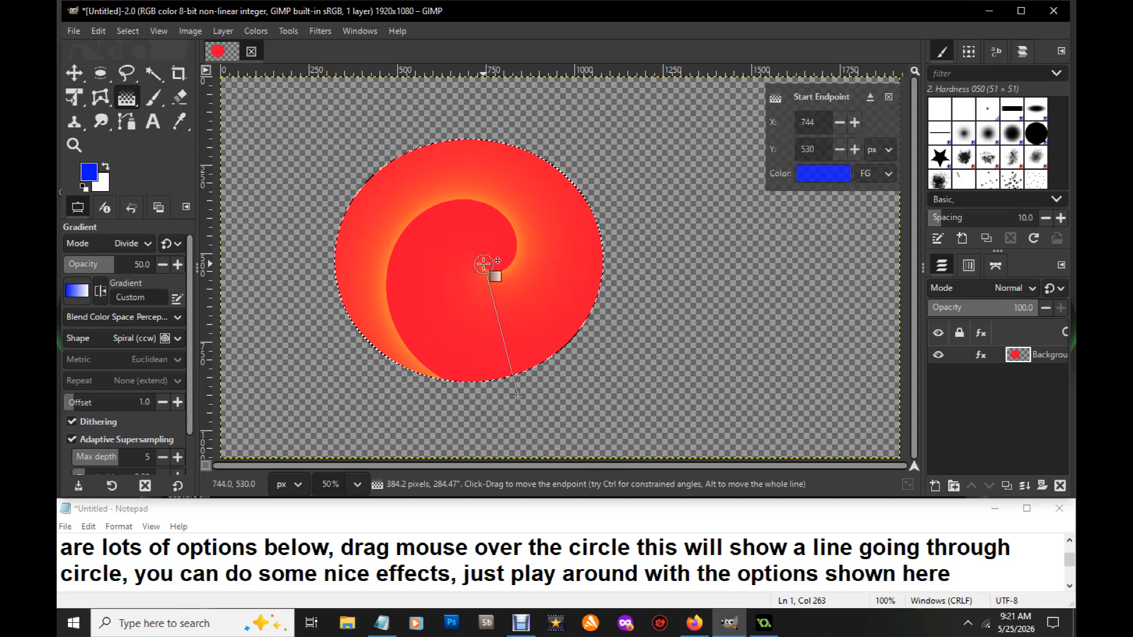
- Switch to Notepad and view the closing "Thanks for Watching" line of the notes
{"action": "left_click", "coordinate": [1070, 587]}
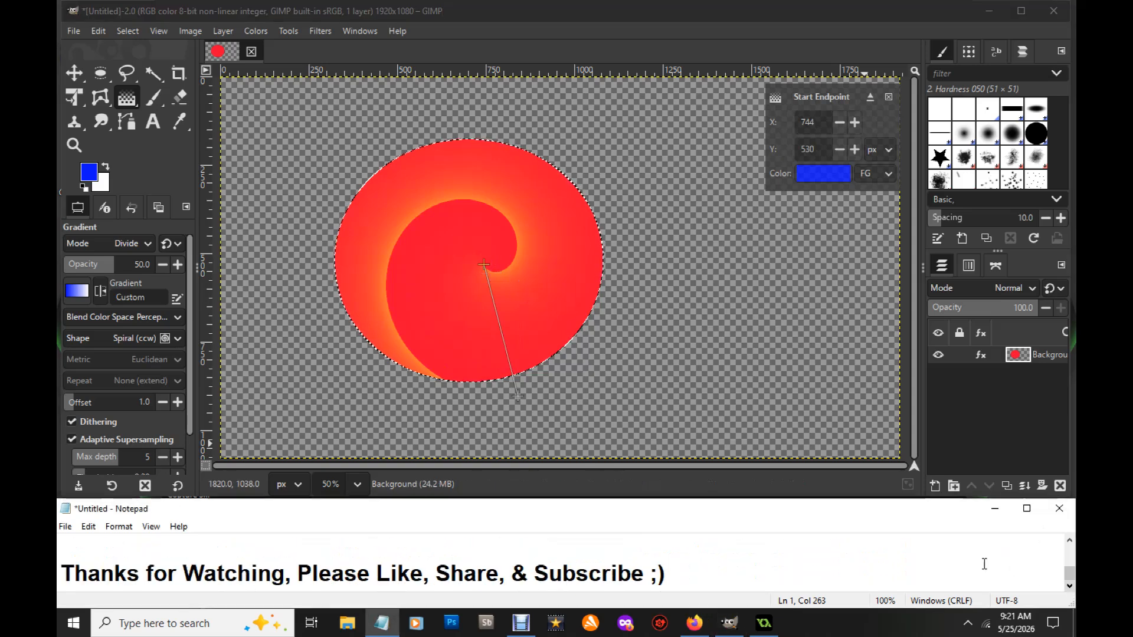